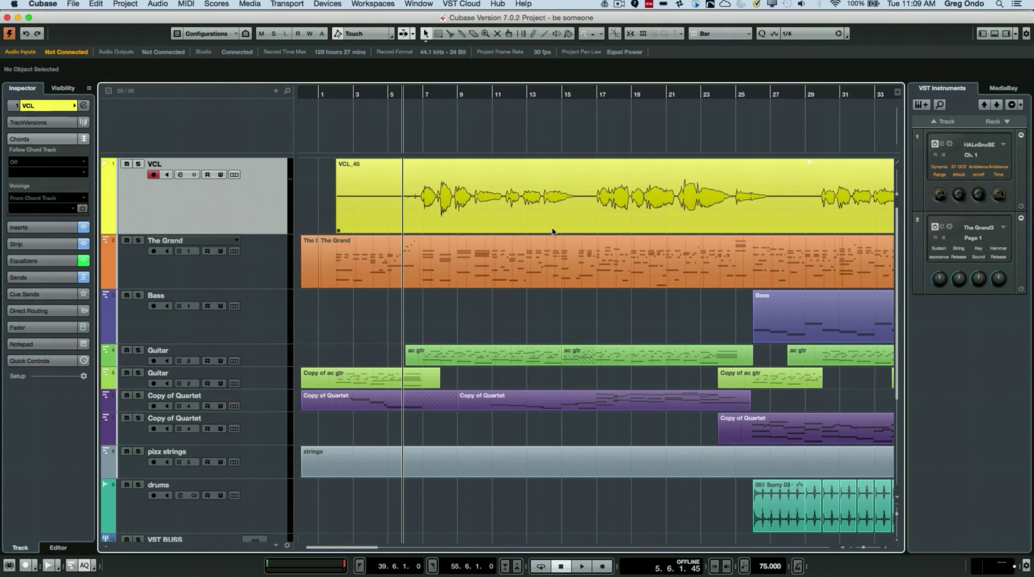
# Place the project cursor near bar 4.5 and play the vocal against the piano accompaniment
pyautogui.click(351, 94)
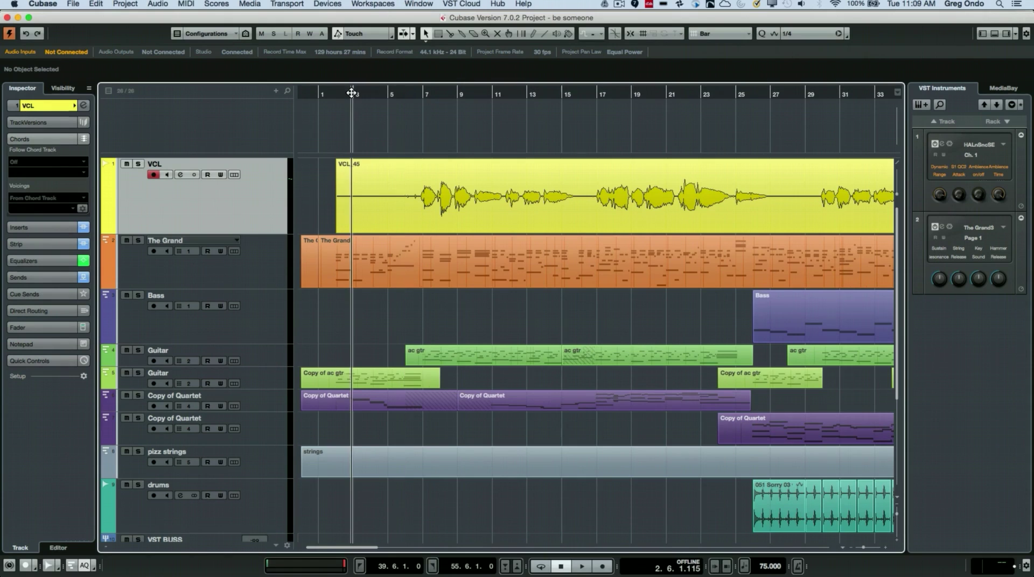
pyautogui.click(384, 94)
pyautogui.press('space')
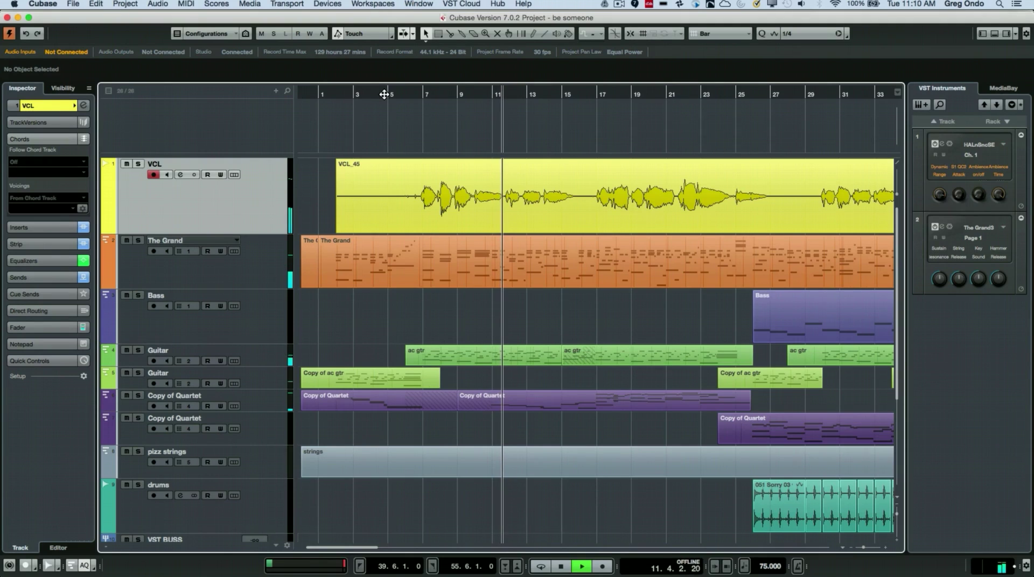
# Stop playback, then view The Grand piano part in the Score Editor and close it
pyautogui.press('space')
pyautogui.click(440, 258)
pyautogui.click(440, 258)
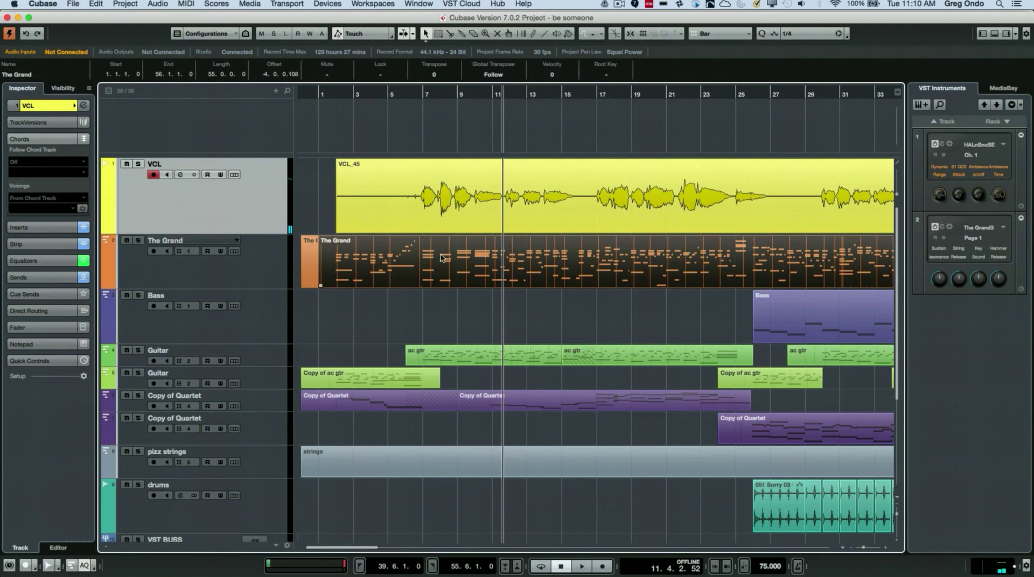
pyautogui.press('super+r')
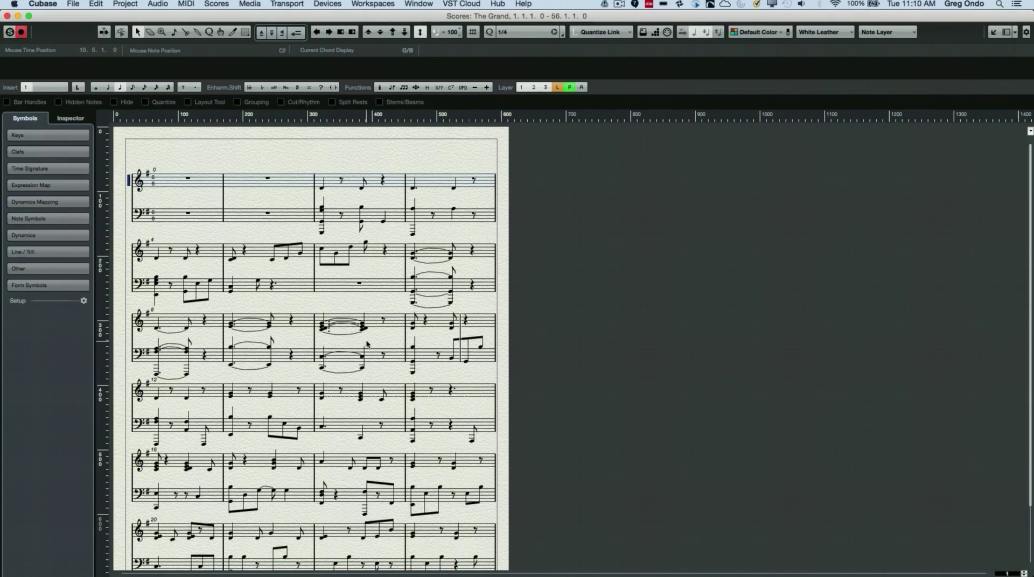
pyautogui.press('super+w')
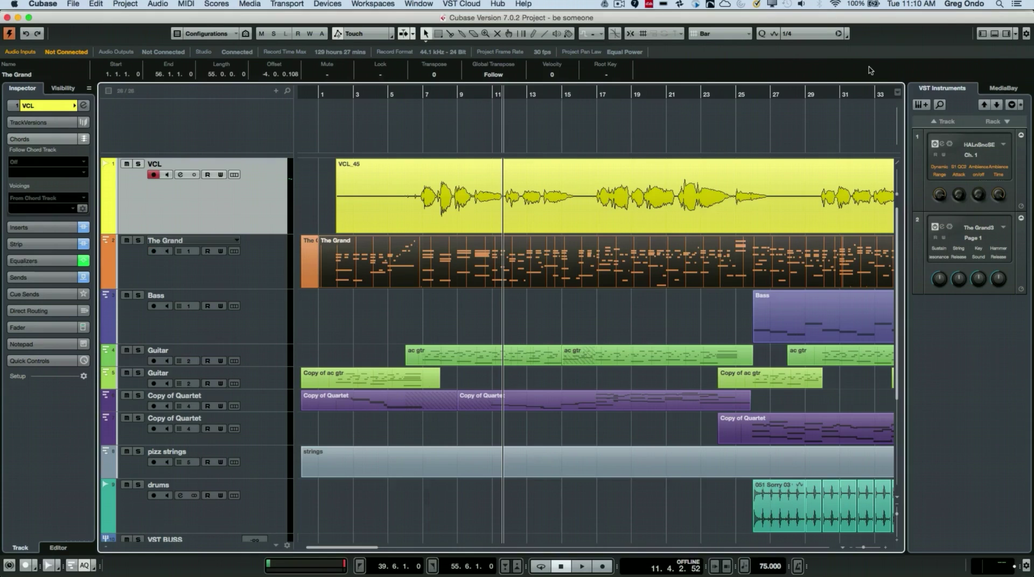
# Create chord symbols on a chord track from The Grand piano part
pyautogui.rightClick(468, 253)
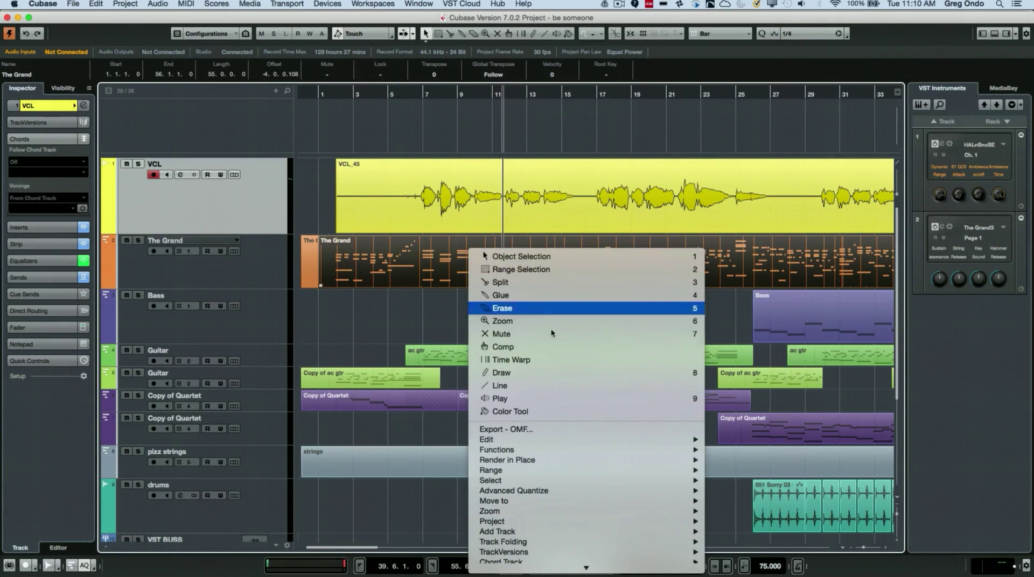
pyautogui.scroll(-5, 576, 533)
pyautogui.moveTo(649, 423)
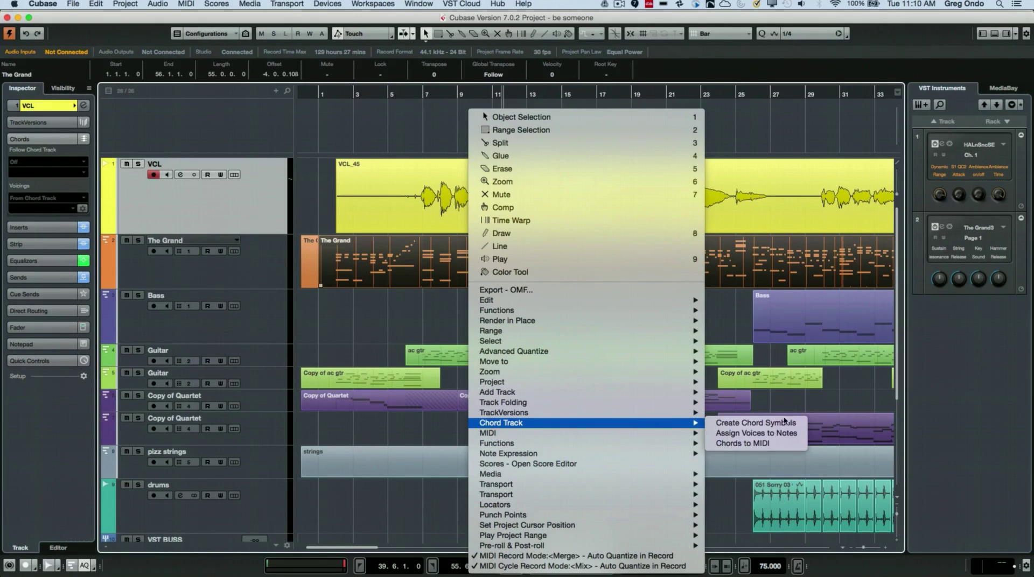
pyautogui.click(784, 422)
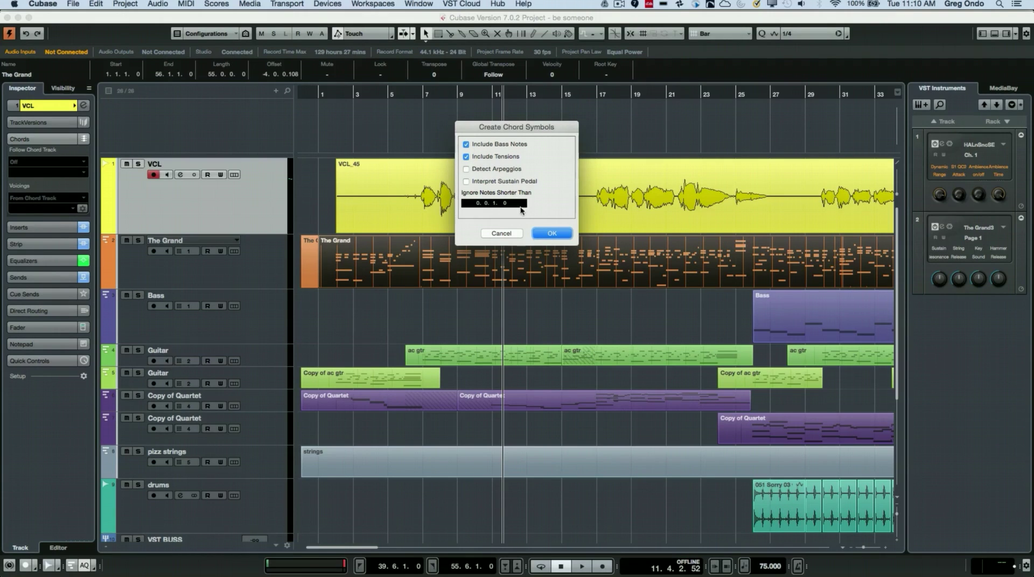
pyautogui.click(552, 234)
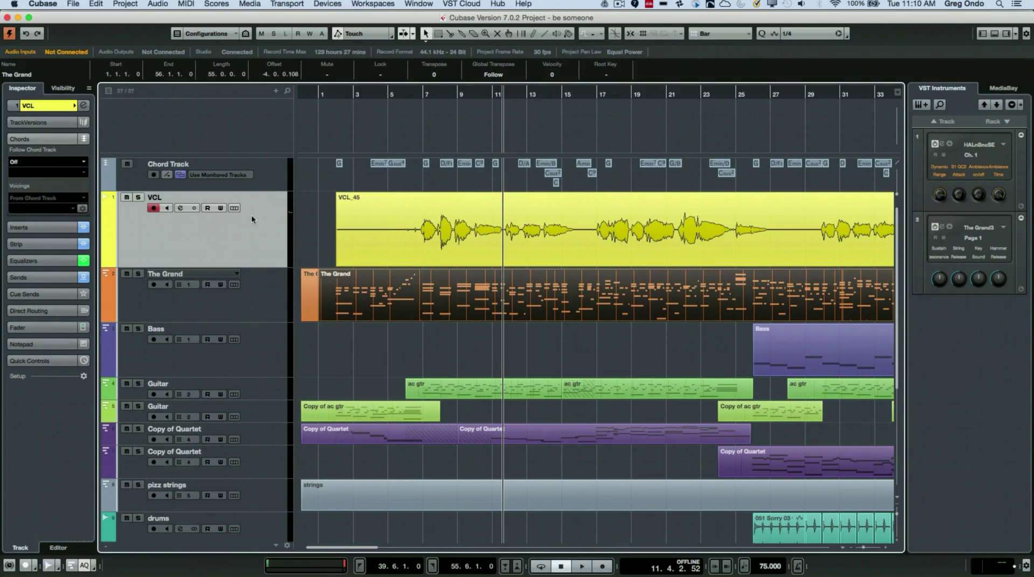
# Enlarge the chord track, zoom in on bars 6–19, and open the VCL_45 vocal in the Sample Editor
pyautogui.moveTo(264, 190); pyautogui.dragTo(264, 200)
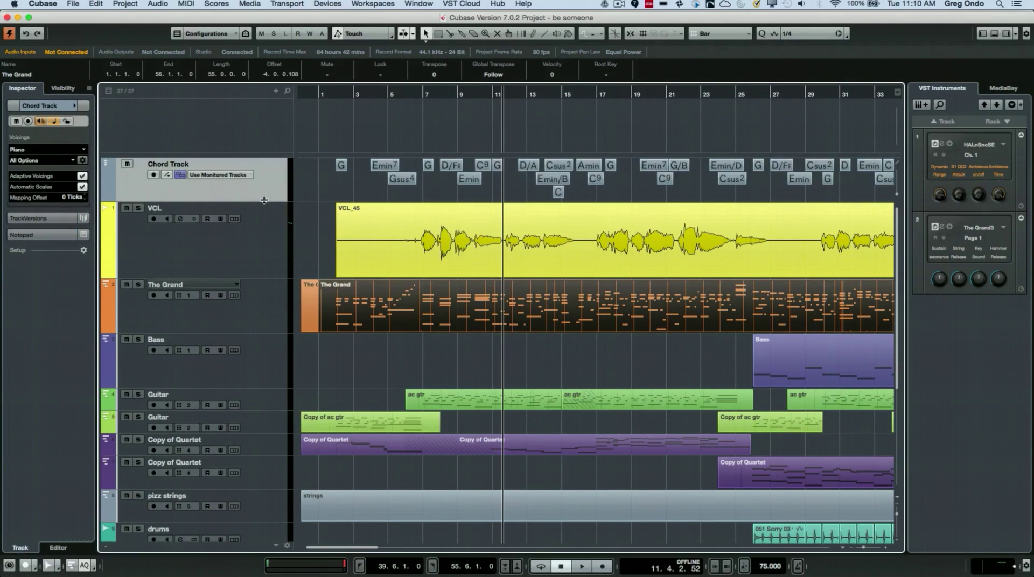
pyautogui.moveTo(472, 97); pyautogui.dragTo(428, 167)
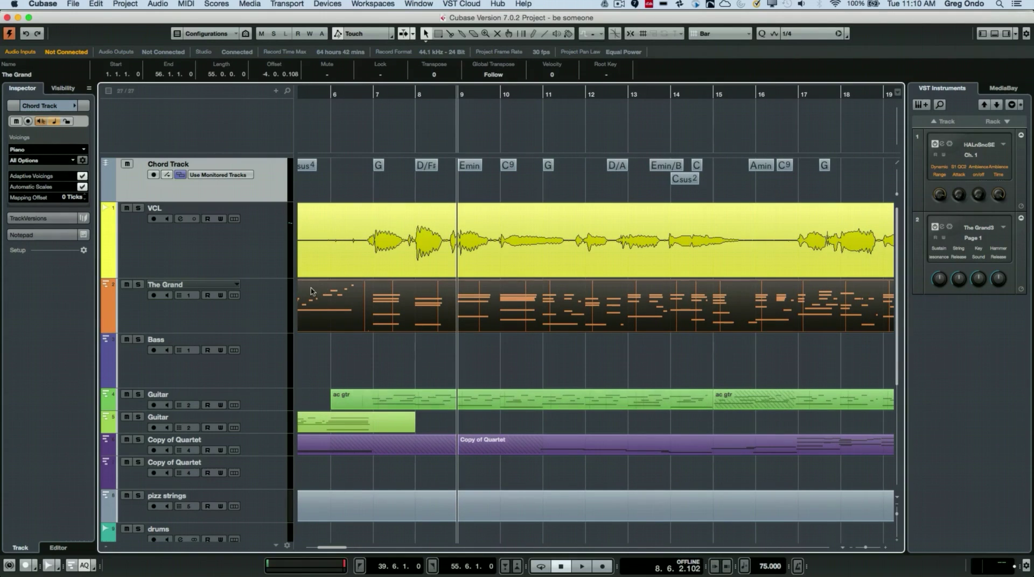
pyautogui.doubleClick(393, 230)
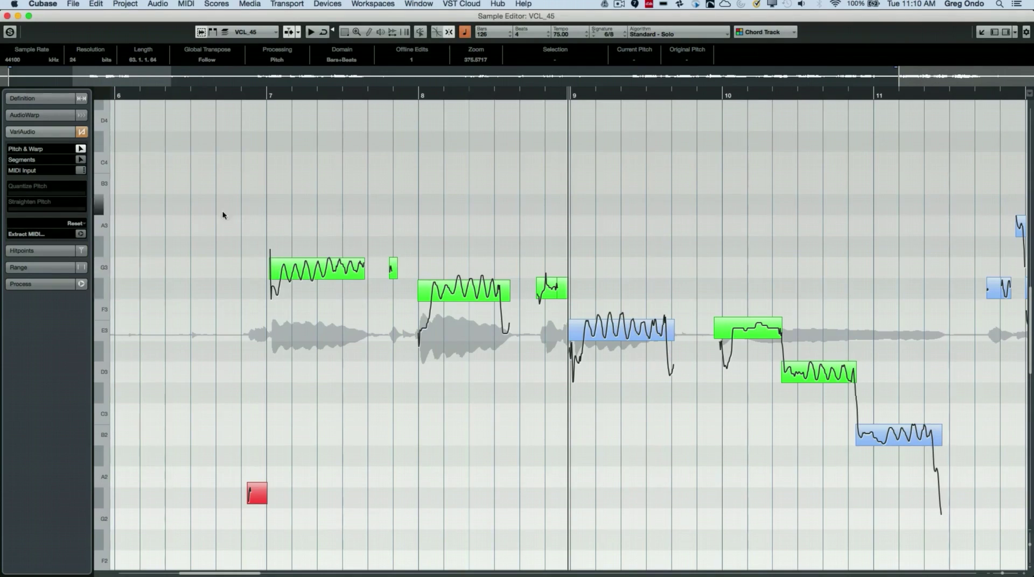
# Show the VariAudio segments, enable Pitch & Warp, and keep pitch snapping set to Chord Track
pyautogui.click(47, 132)
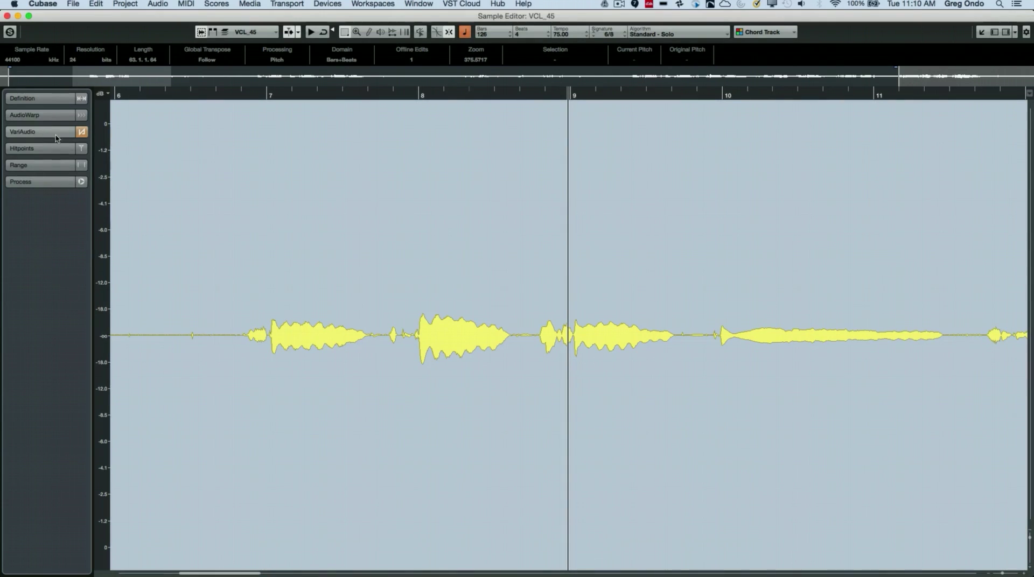
pyautogui.click(42, 115)
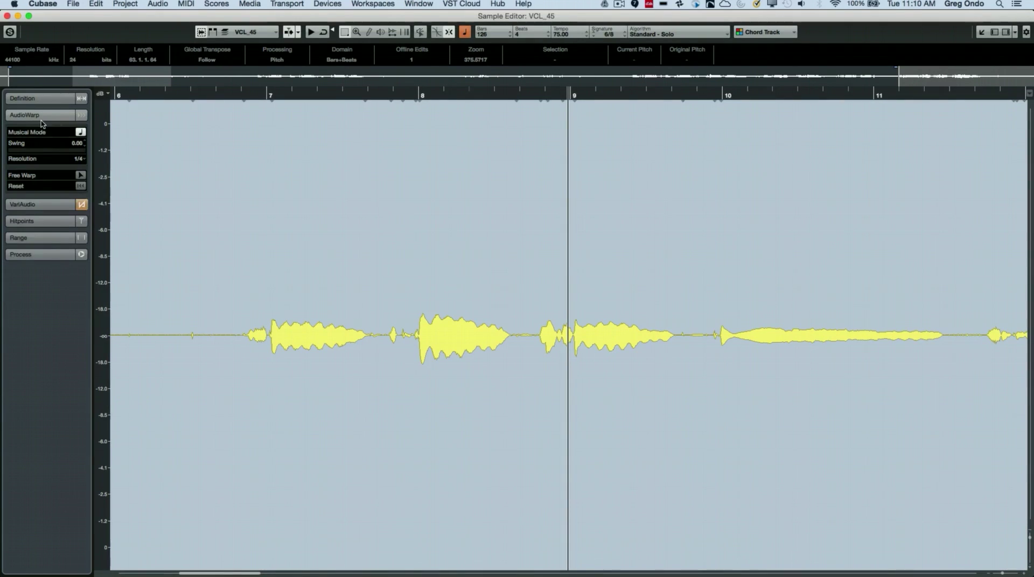
pyautogui.click(41, 205)
pyautogui.click(80, 149)
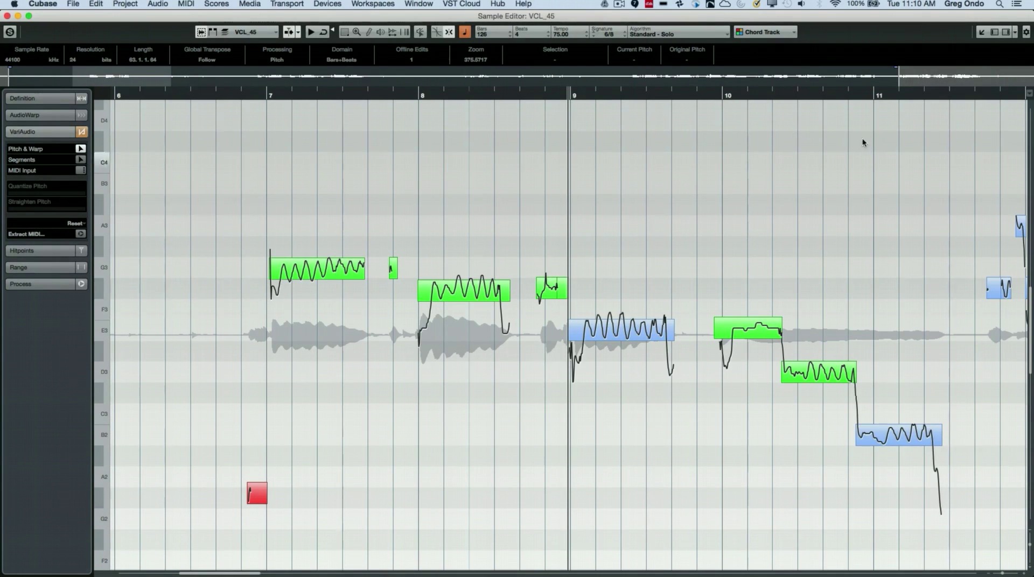
pyautogui.click(788, 34)
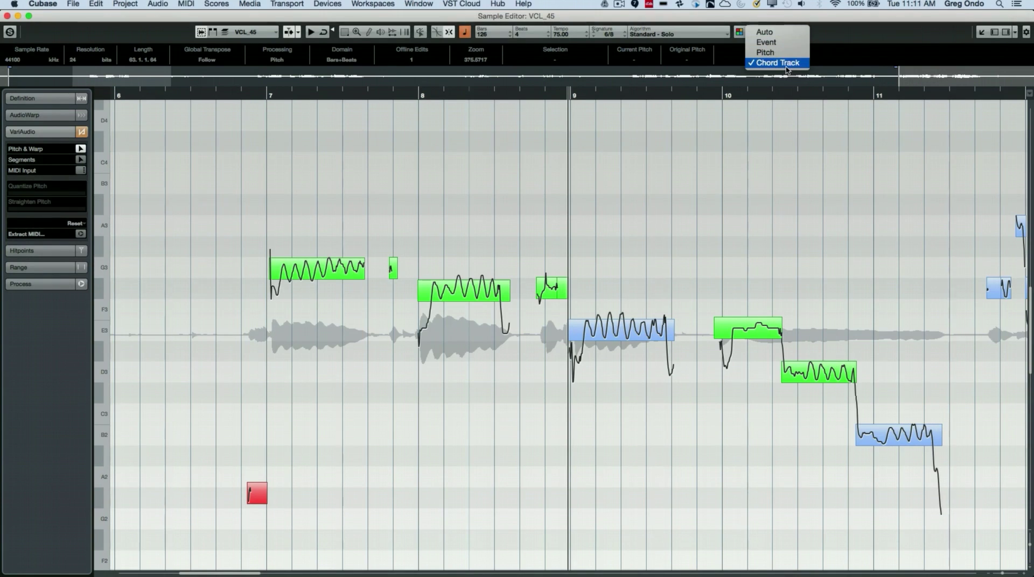
pyautogui.press('Escape')
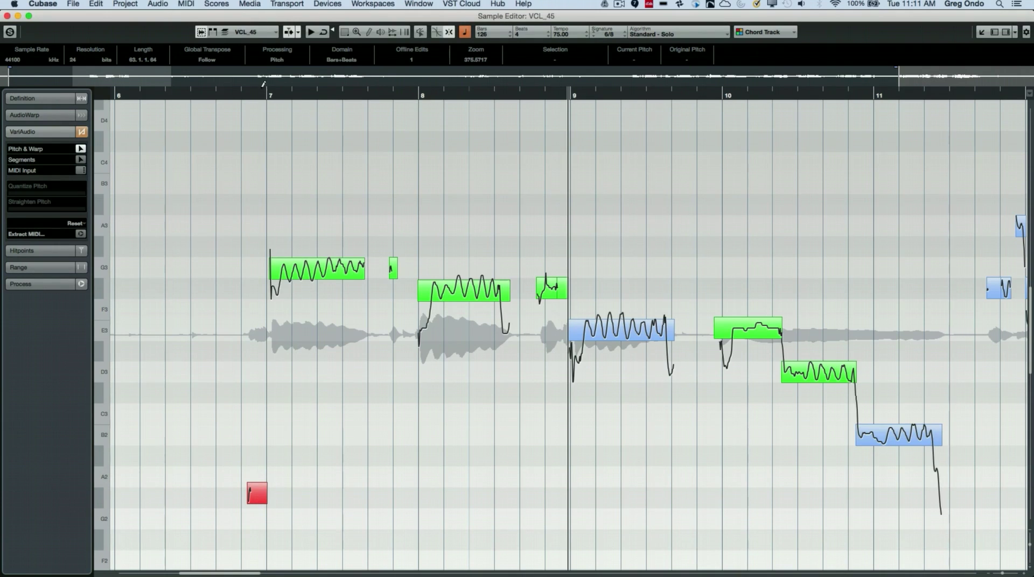
# Play from bar 7, then raise the bar-8 vocal note a semitone to G#3 and audition it
pyautogui.moveTo(227, 95); pyautogui.dragTo(241, 95)
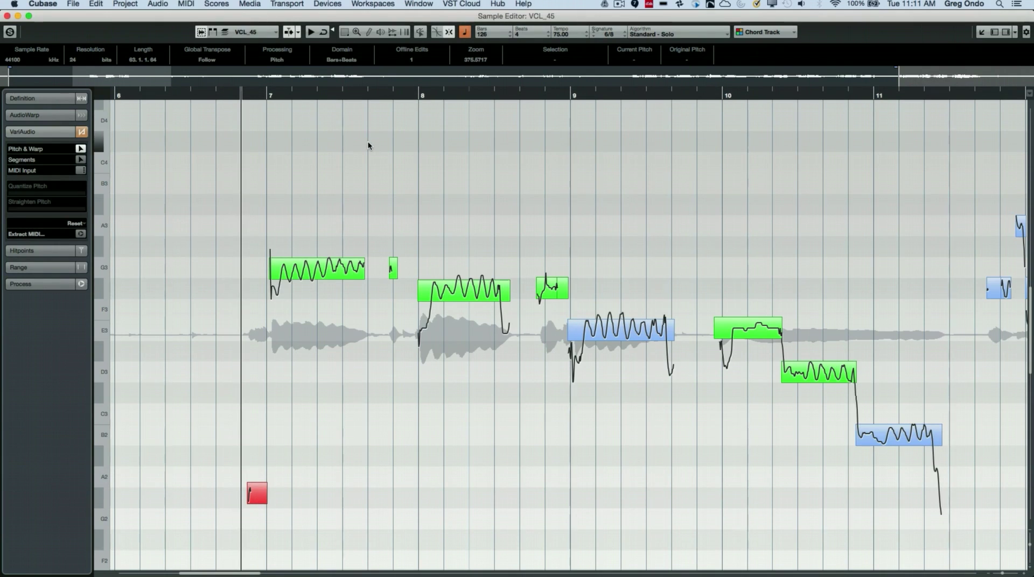
pyautogui.press('space')
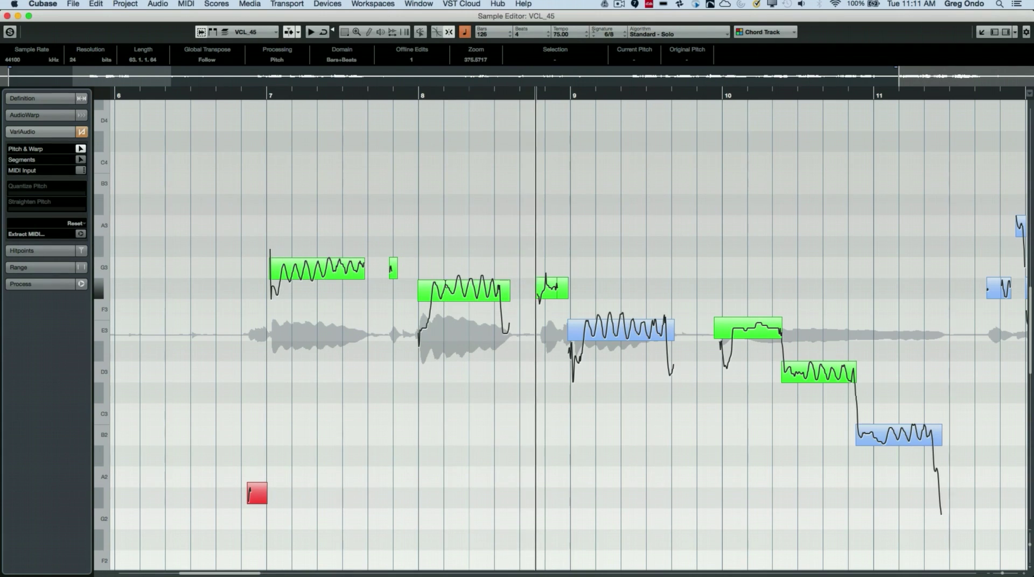
pyautogui.press('space')
pyautogui.moveTo(454, 292); pyautogui.dragTo(466, 238)
pyautogui.click(216, 95)
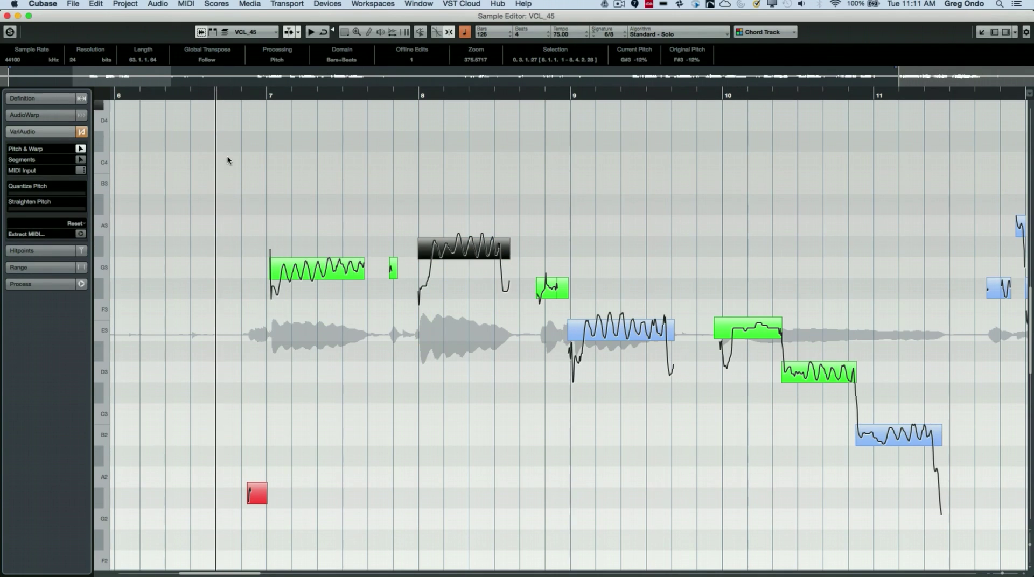
pyautogui.click(228, 160)
pyautogui.press('space')
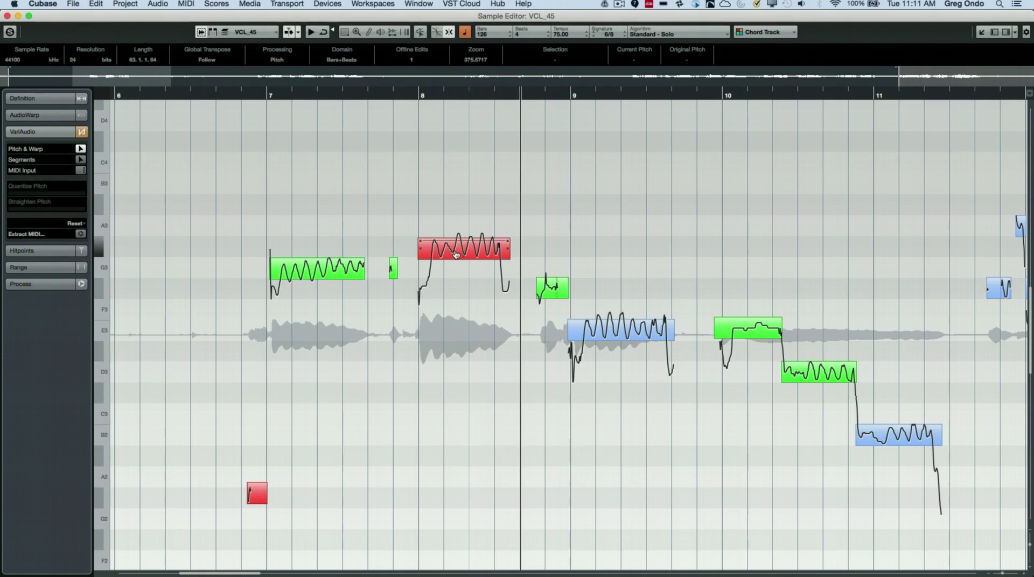
# Raise the bar-8 vocal note further to A3 and replay the passage from bar 7
pyautogui.moveTo(456, 249); pyautogui.dragTo(457, 228)
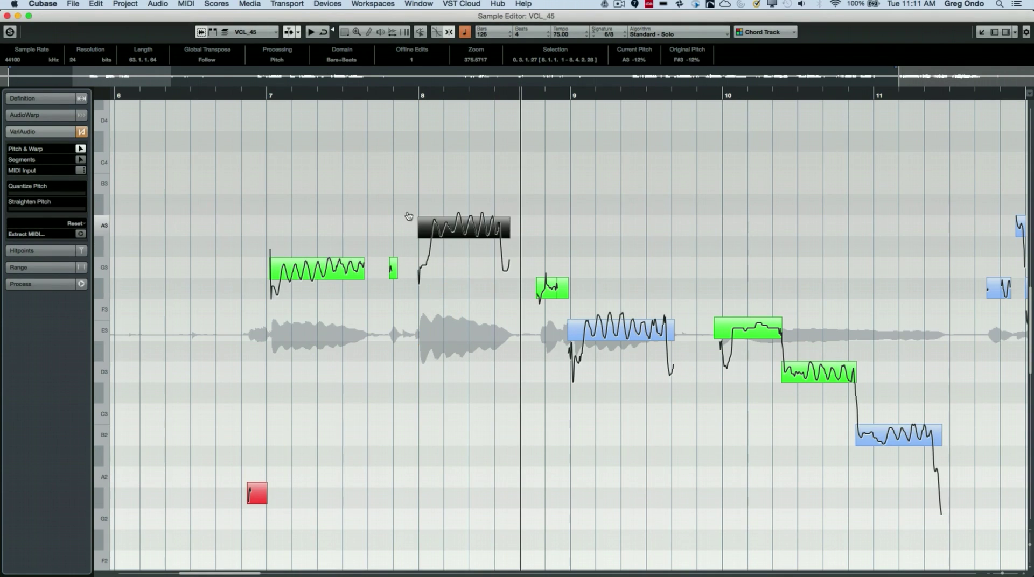
pyautogui.click(233, 92)
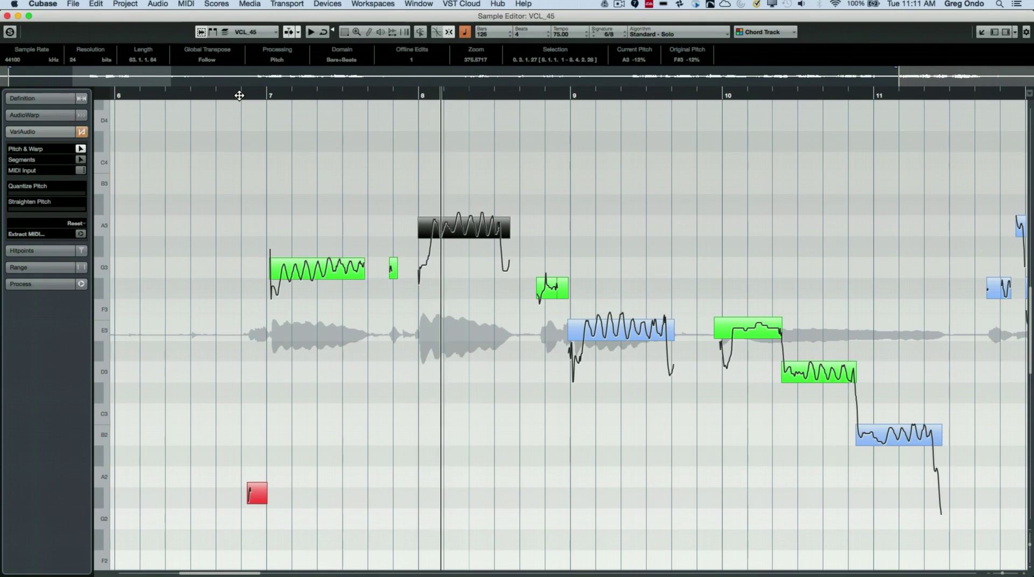
pyautogui.press('space')
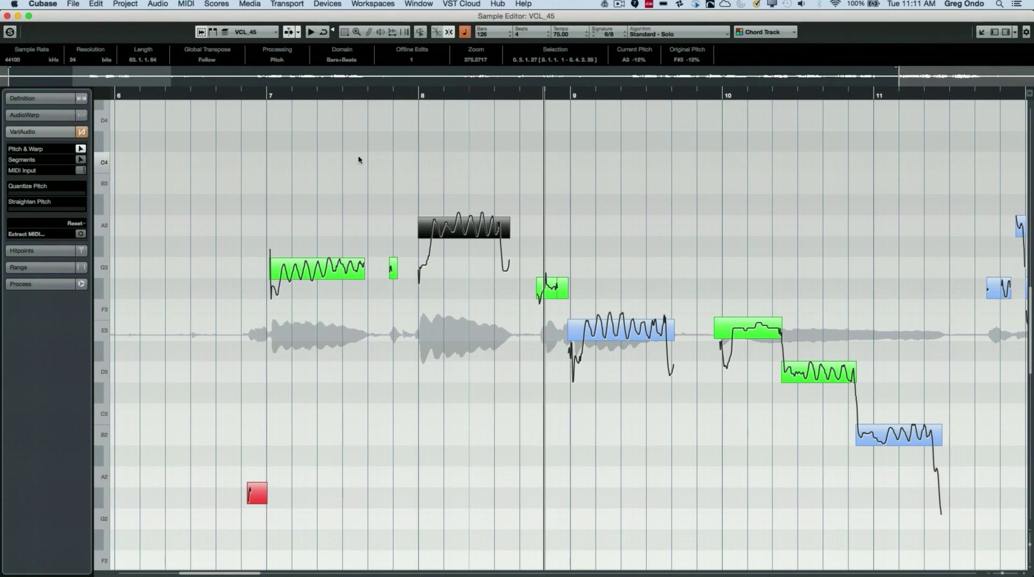
pyautogui.click(373, 153)
pyautogui.press('space')
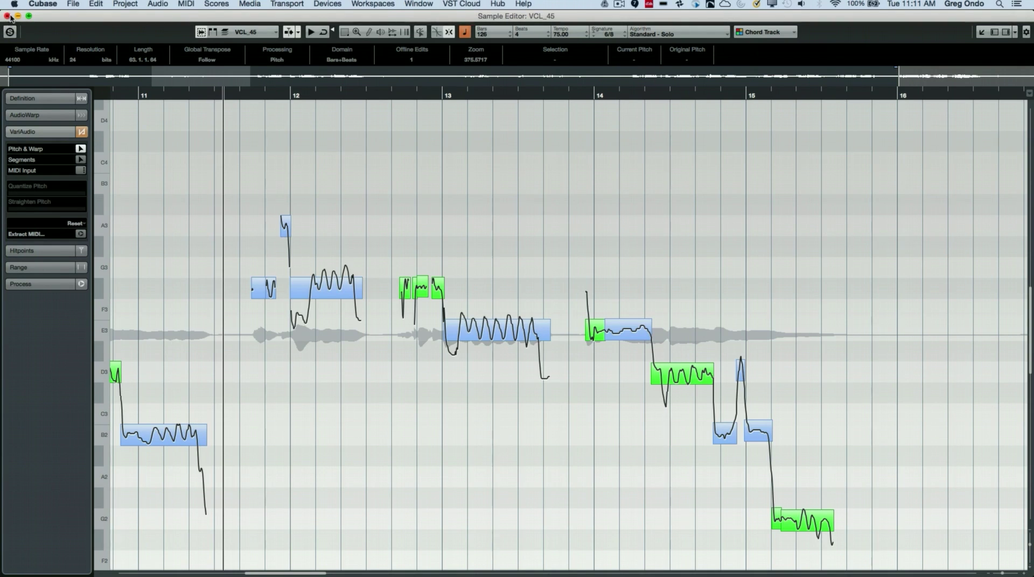
pyautogui.click(10, 17)
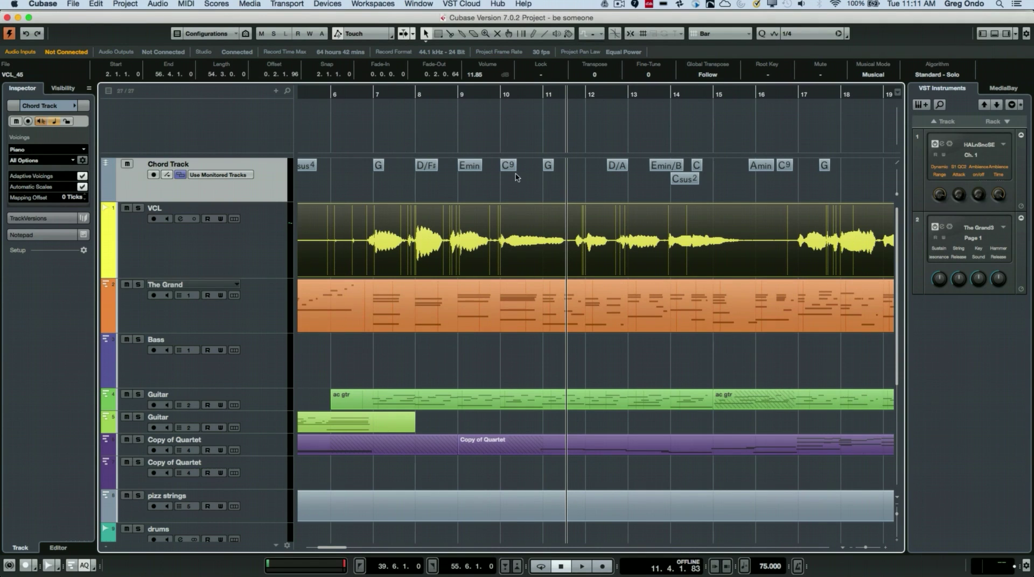
pyautogui.rightClick(507, 189)
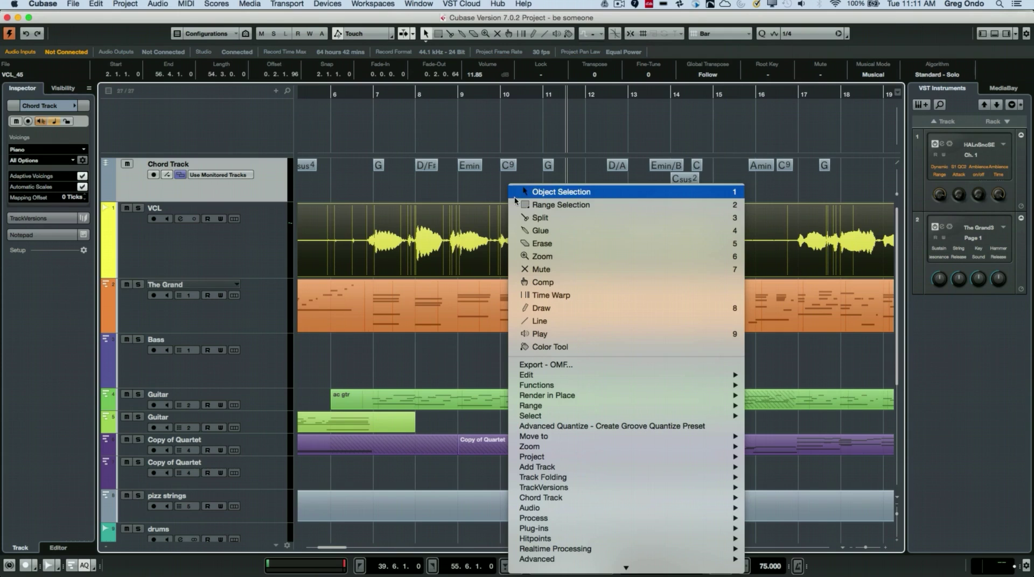
pyautogui.click(539, 205)
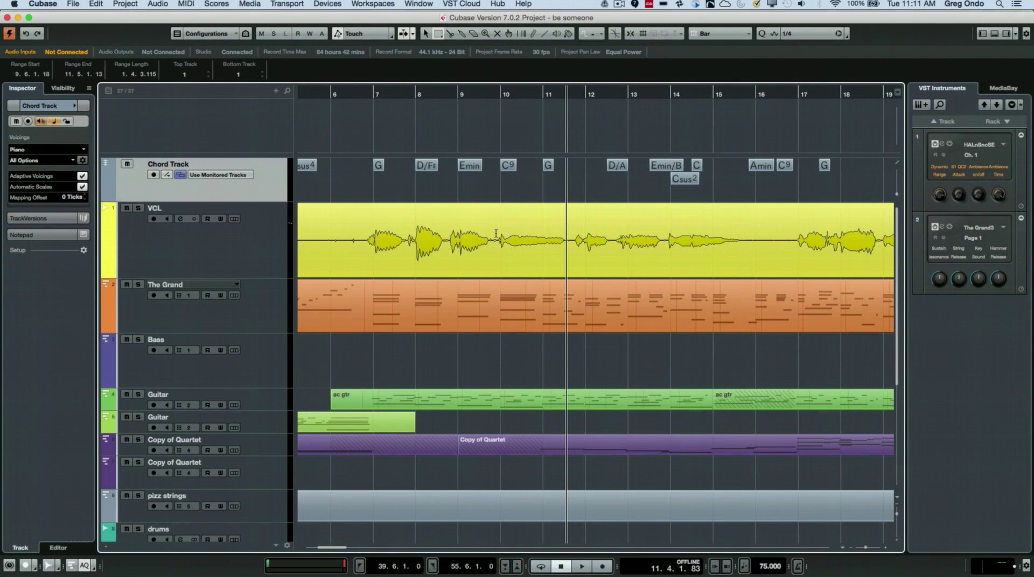
pyautogui.moveTo(495, 233); pyautogui.dragTo(574, 227)
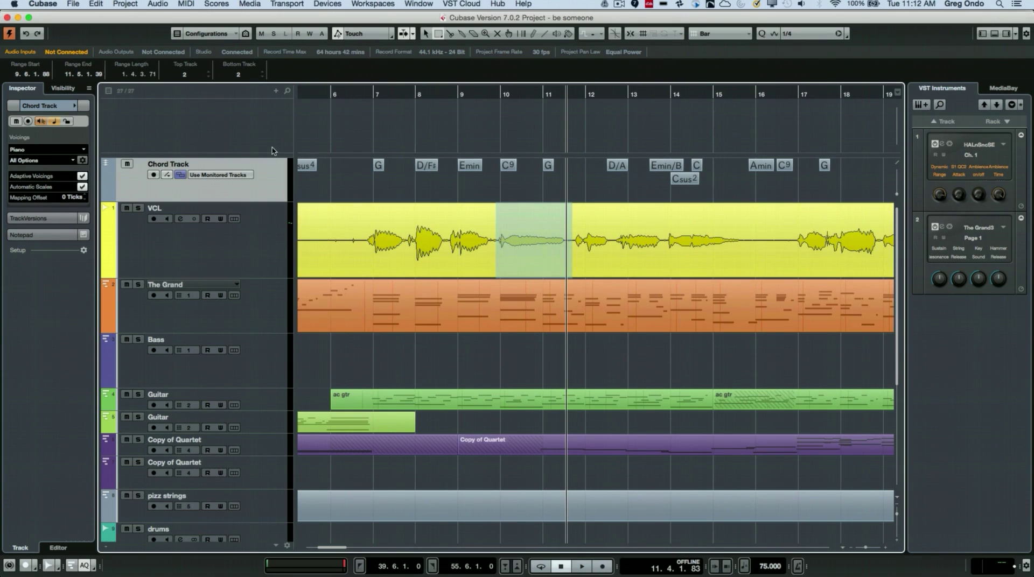
# Generate four harmony voices from the vocal via Audio > Generate Harmony Voices, then play from bar 8
pyautogui.click(156, 4)
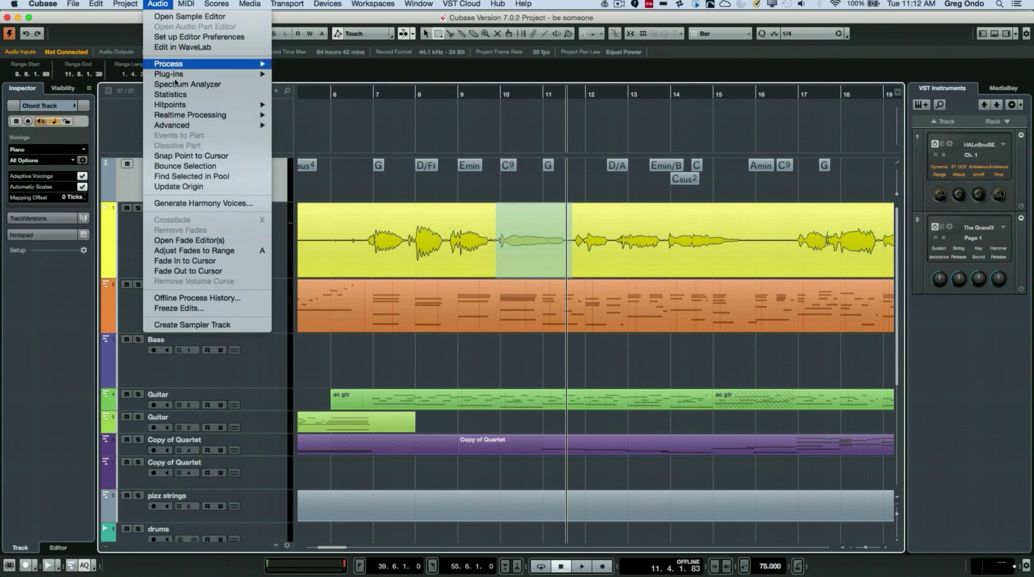
pyautogui.click(211, 204)
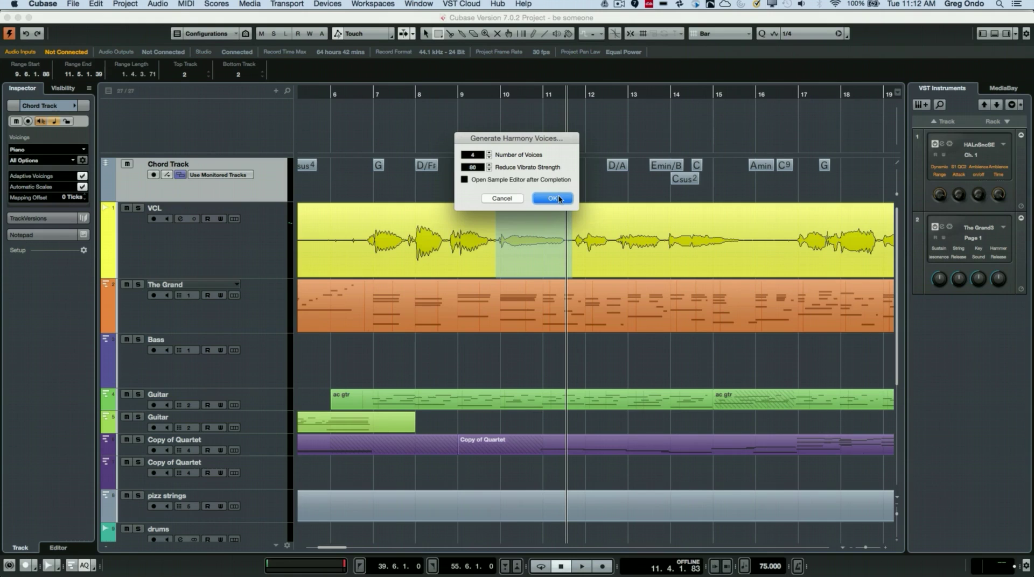
pyautogui.click(553, 198)
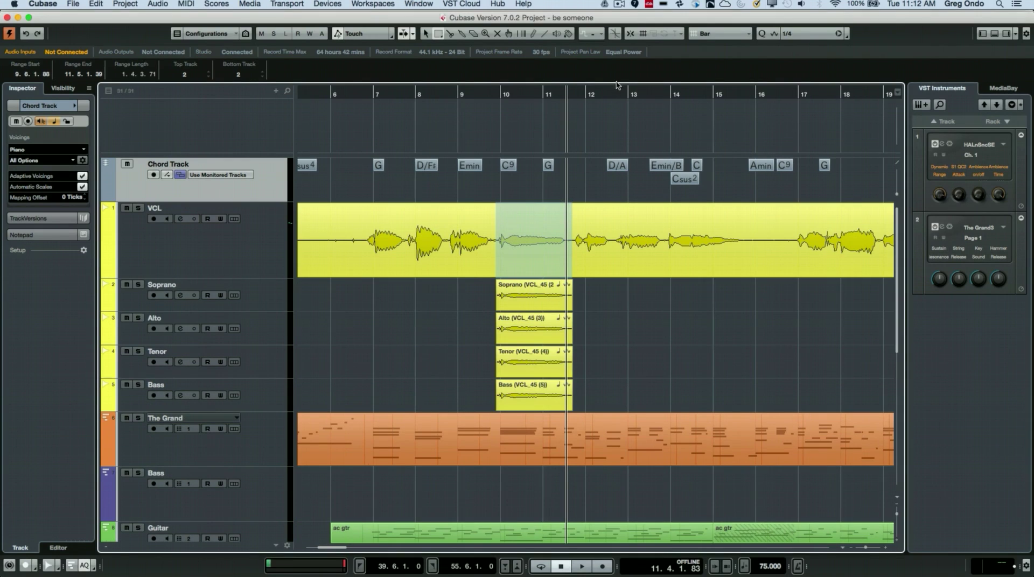
pyautogui.moveTo(465, 97); pyautogui.dragTo(452, 97)
pyautogui.press('space')
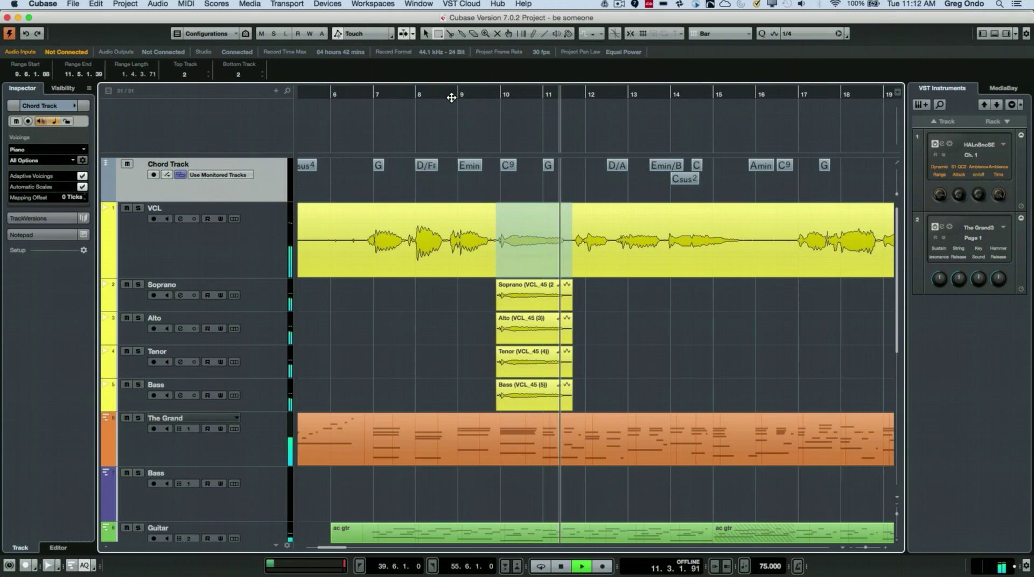
pyautogui.press('space')
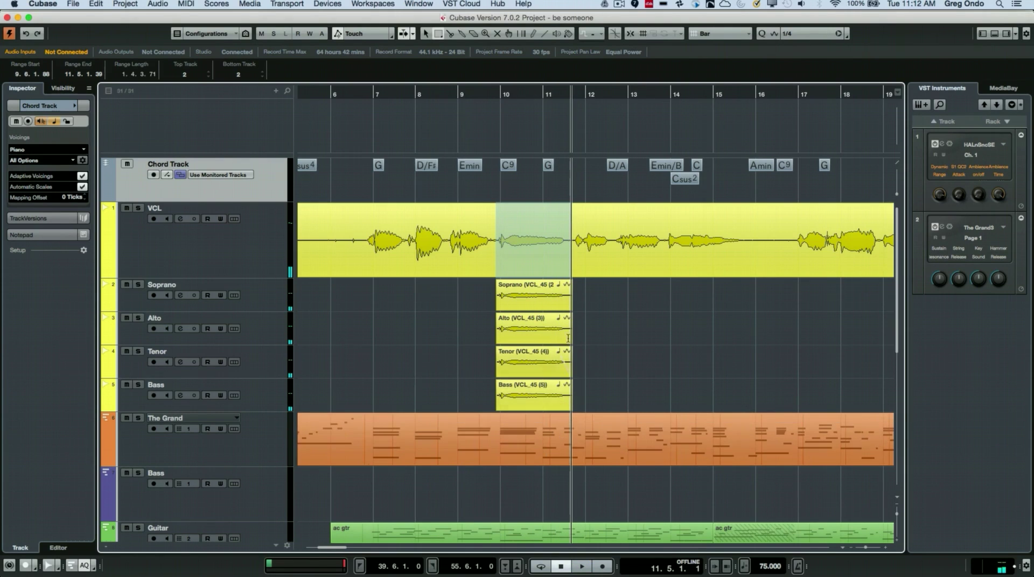
# Select the vocal and its four harmony events with the object selection tool
pyautogui.rightClick(608, 368)
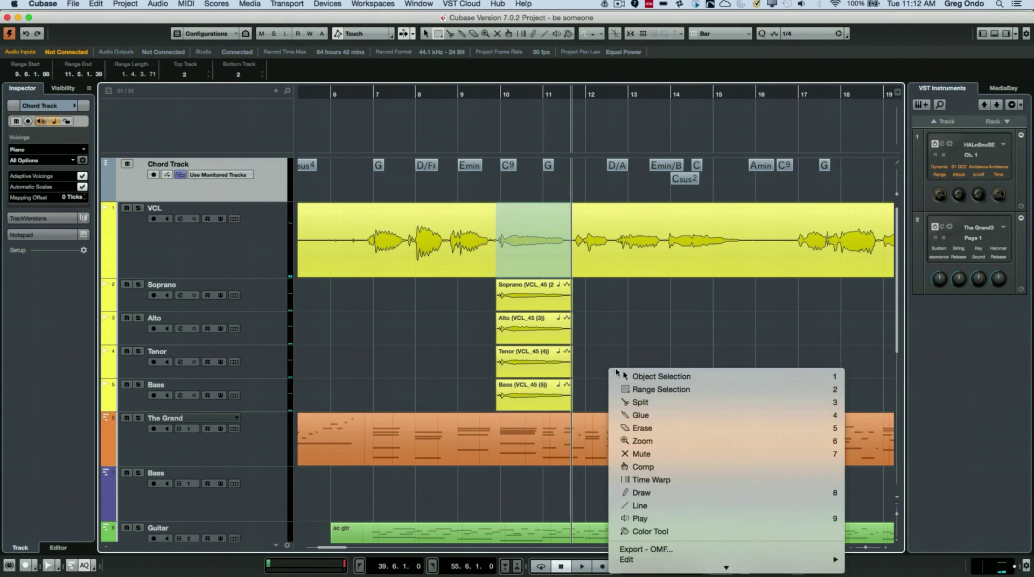
pyautogui.click(595, 386)
pyautogui.moveTo(590, 390); pyautogui.dragTo(488, 256)
# Open the vocal and harmony events in the Sample Editor, making Tenor, Alto and Soprano active in turn
pyautogui.doubleClick(488, 257)
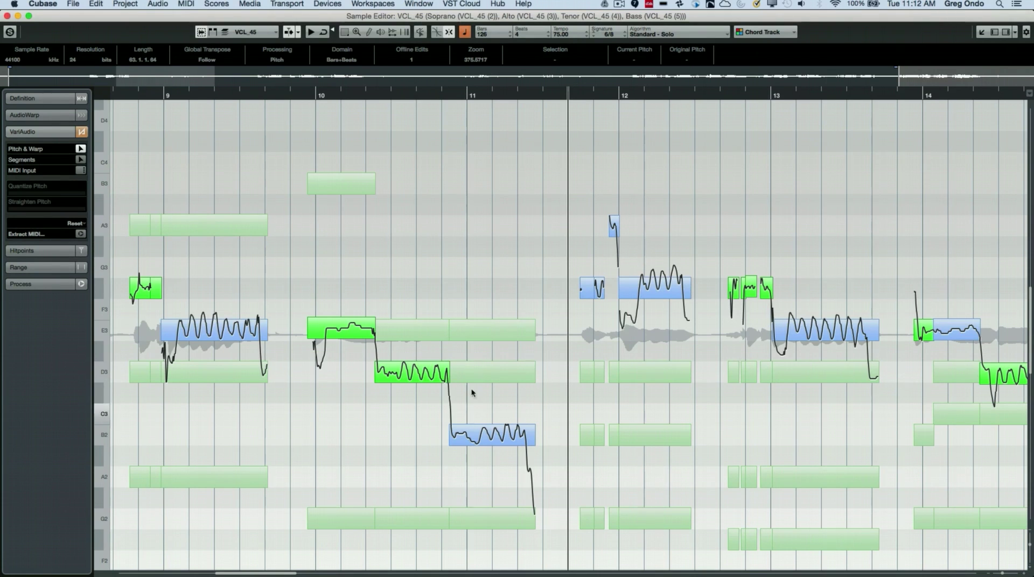
pyautogui.click(290, 91)
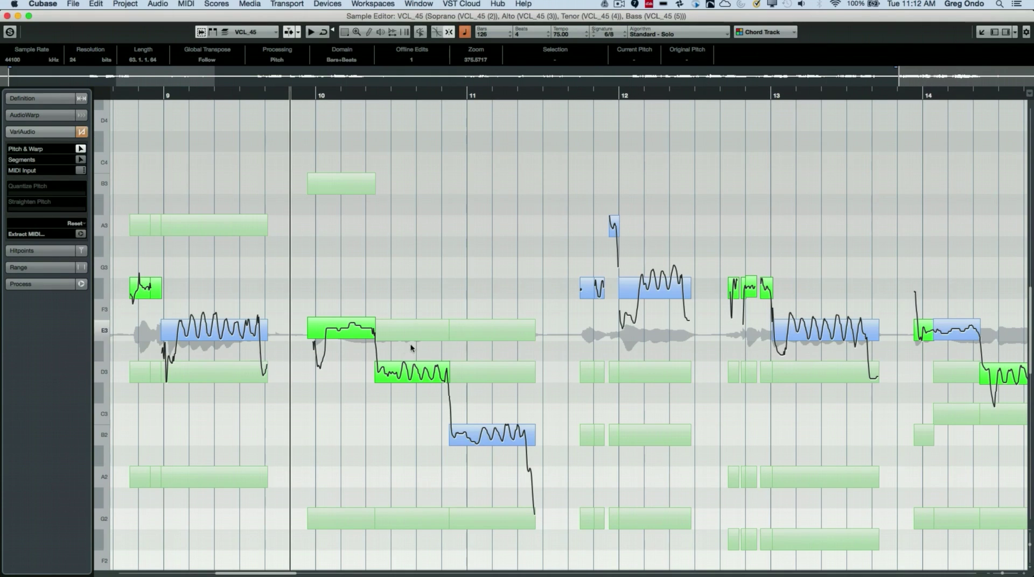
pyautogui.click(412, 519)
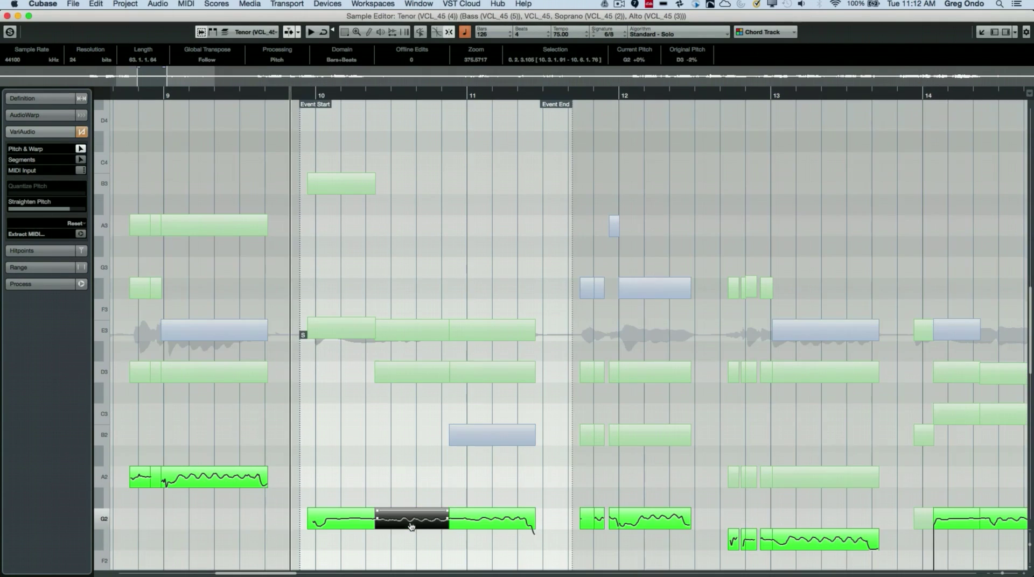
pyautogui.click(489, 380)
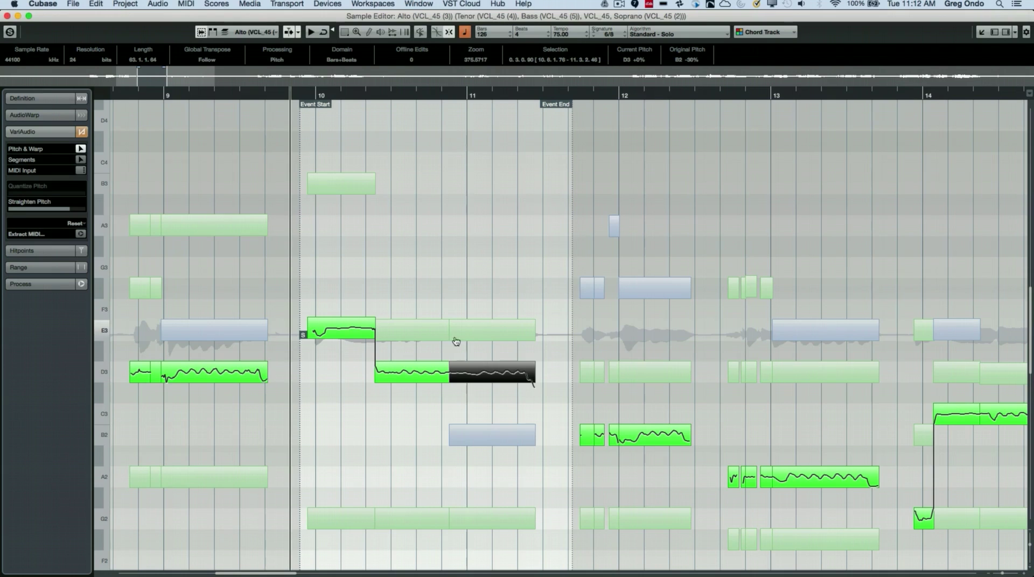
pyautogui.click(469, 428)
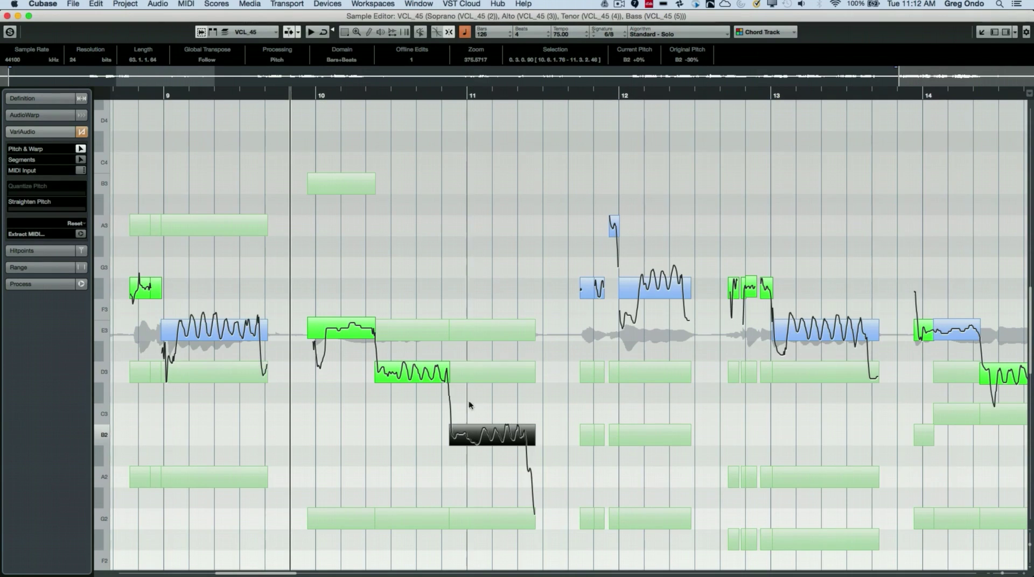
pyautogui.click(343, 184)
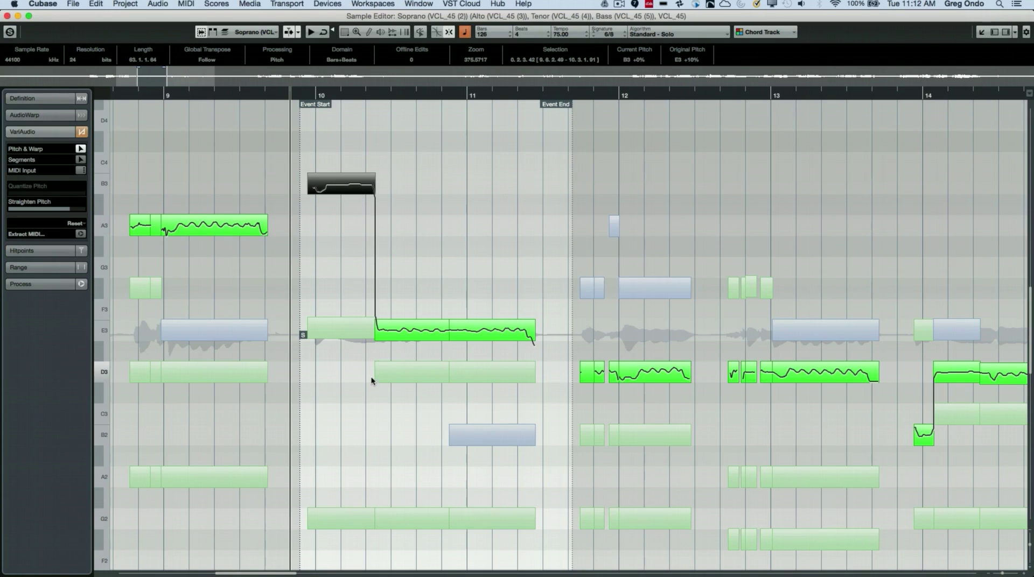
pyautogui.click(525, 446)
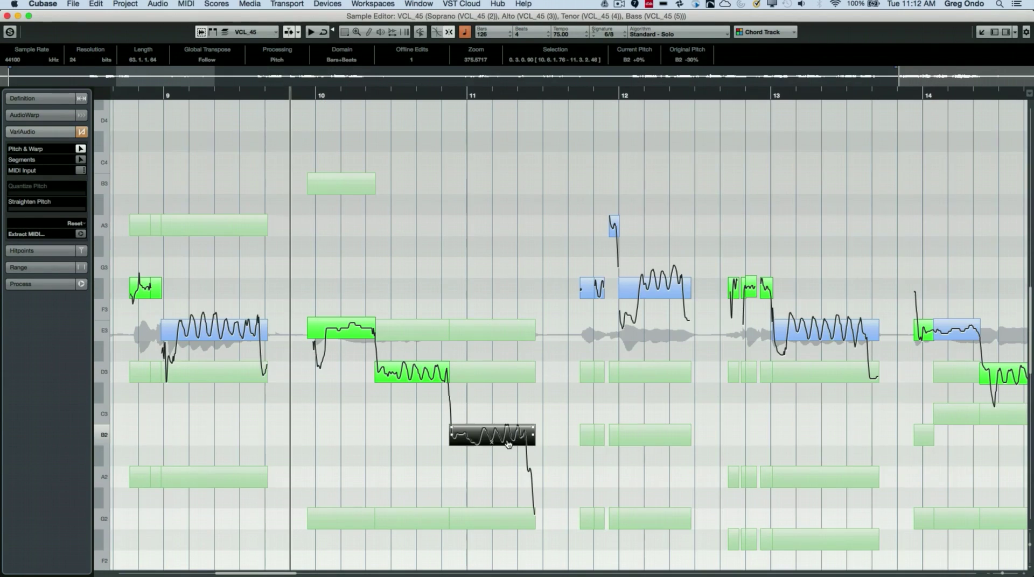
# Raise the vocal's bar-10 D3 and bar-11 B2 notes to G3, auditioning from bar 10
pyautogui.click(334, 93)
pyautogui.moveTo(334, 93)
pyautogui.mouseDown()
pyautogui.moveTo(289, 93)
pyautogui.moveTo(326, 93)
pyautogui.mouseUp()
pyautogui.press('space')
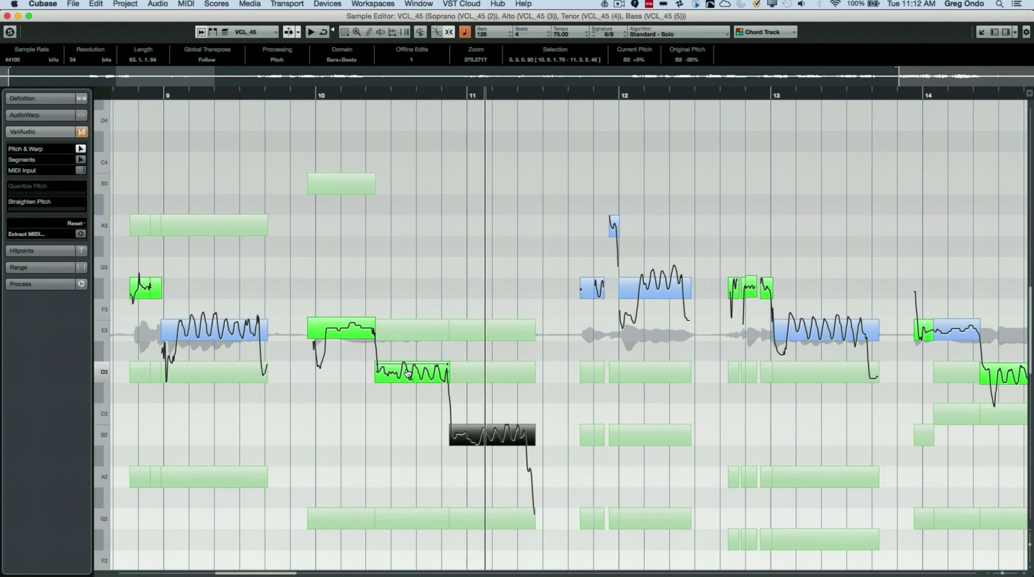
pyautogui.press('space')
pyautogui.moveTo(408, 373); pyautogui.dragTo(409, 277)
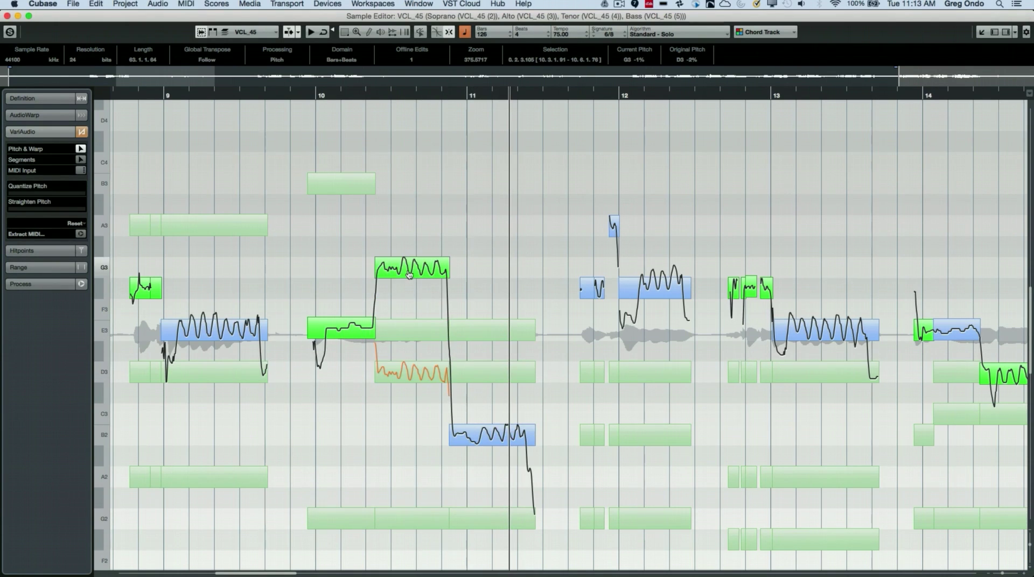
pyautogui.click(285, 92)
pyautogui.press('space')
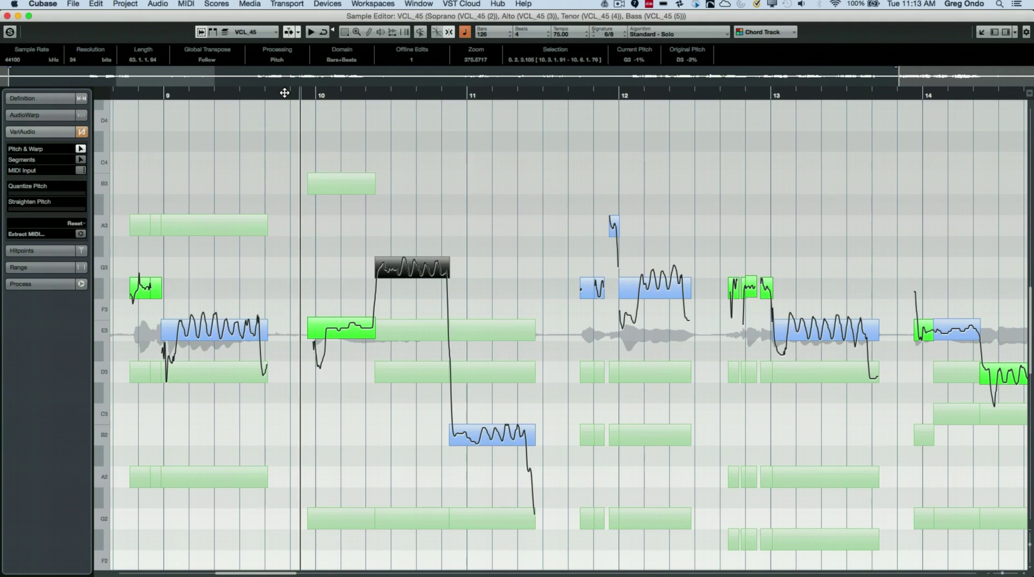
pyautogui.click(423, 241)
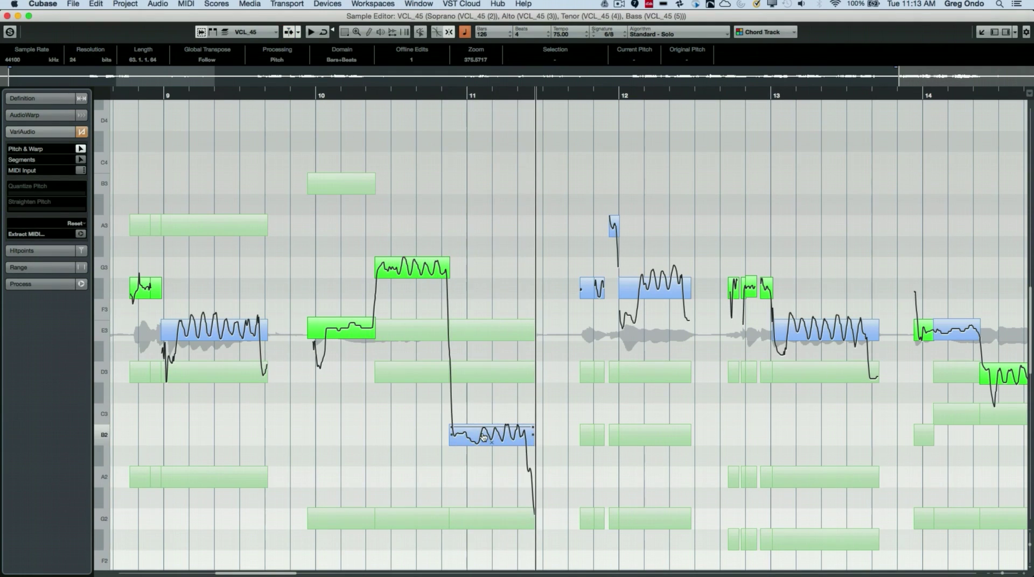
pyautogui.moveTo(497, 416); pyautogui.dragTo(491, 249)
pyautogui.click(282, 94)
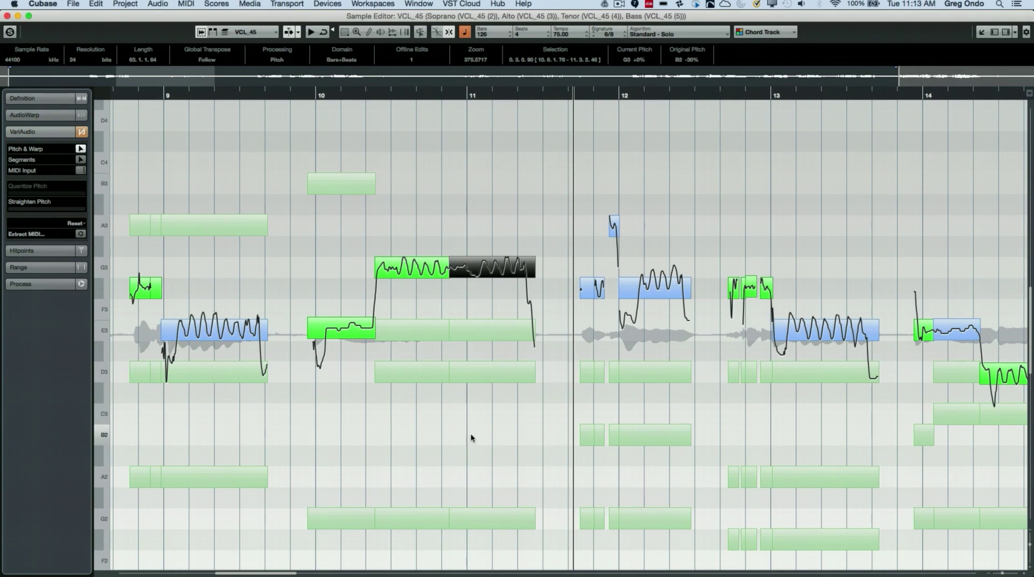
# Check the Soprano, Alto and Tenor voices, try raising the Tenor's last G2 to A2, then revert it
pyautogui.click(479, 329)
pyautogui.click(483, 372)
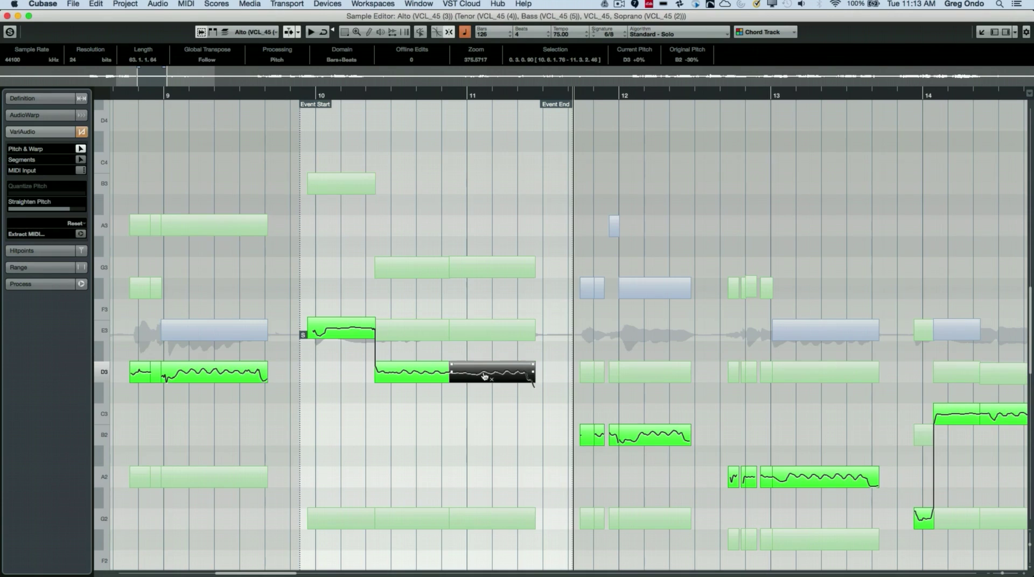
pyautogui.click(487, 519)
pyautogui.moveTo(488, 519); pyautogui.dragTo(495, 488)
pyautogui.press('Down')
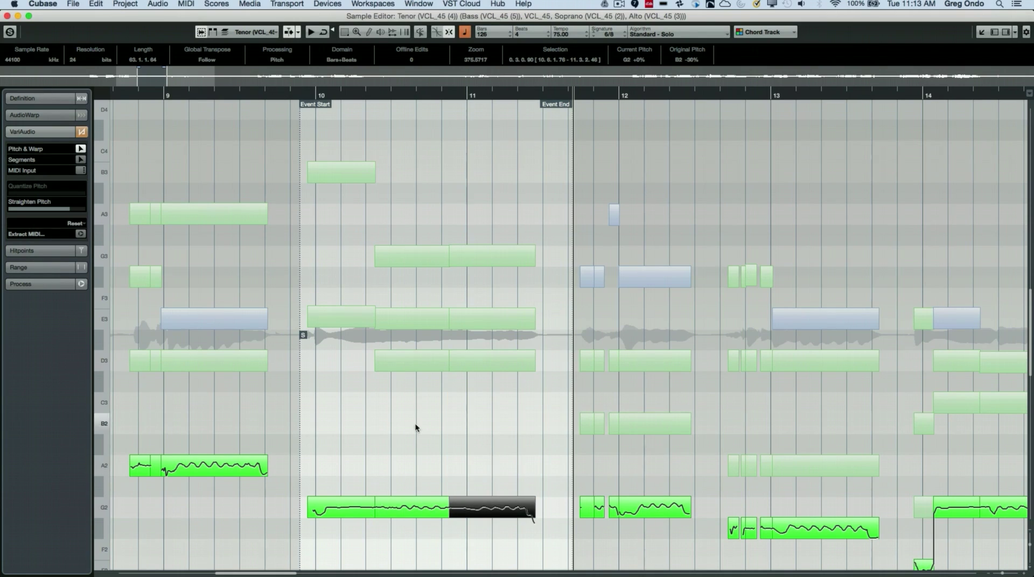
# Set Follow Chord Track to Off for the four harmony events, then reopen them with the vocal in the Sample Editor
pyautogui.click(7, 16)
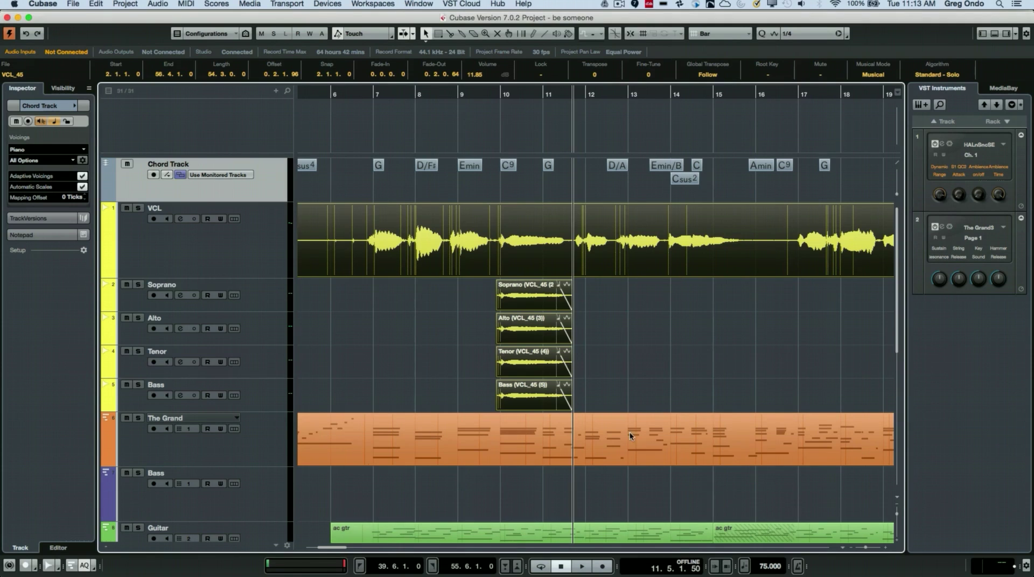
pyautogui.click(650, 404)
pyautogui.moveTo(612, 293); pyautogui.dragTo(265, 400)
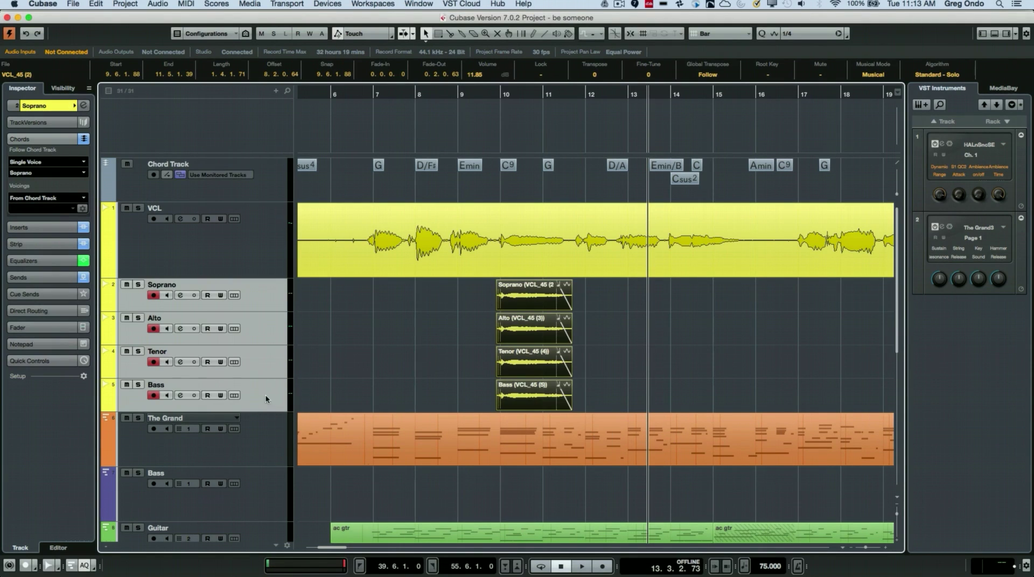
pyautogui.click(45, 160)
pyautogui.click(45, 161)
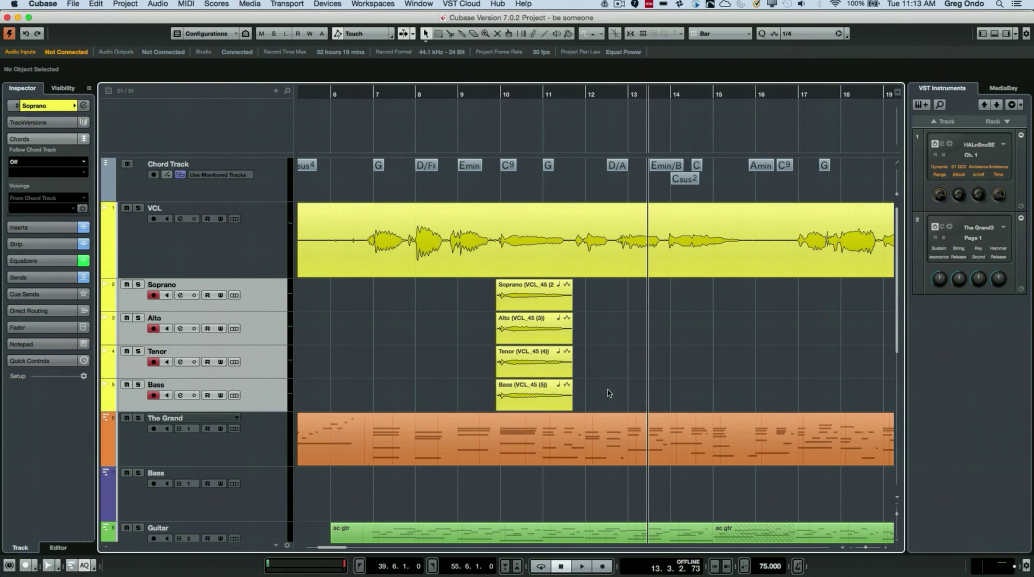
pyautogui.moveTo(607, 393); pyautogui.dragTo(473, 241)
pyautogui.doubleClick(471, 241)
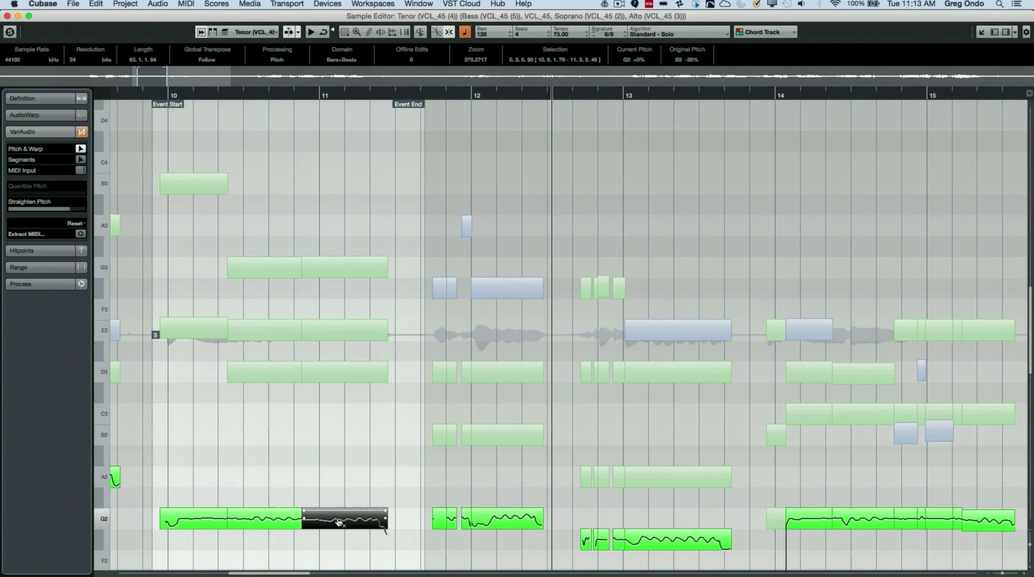
# Raise the Tenor's final G2 note to A2, then select Soprano and Alto notes to check them
pyautogui.moveTo(339, 523); pyautogui.dragTo(355, 457)
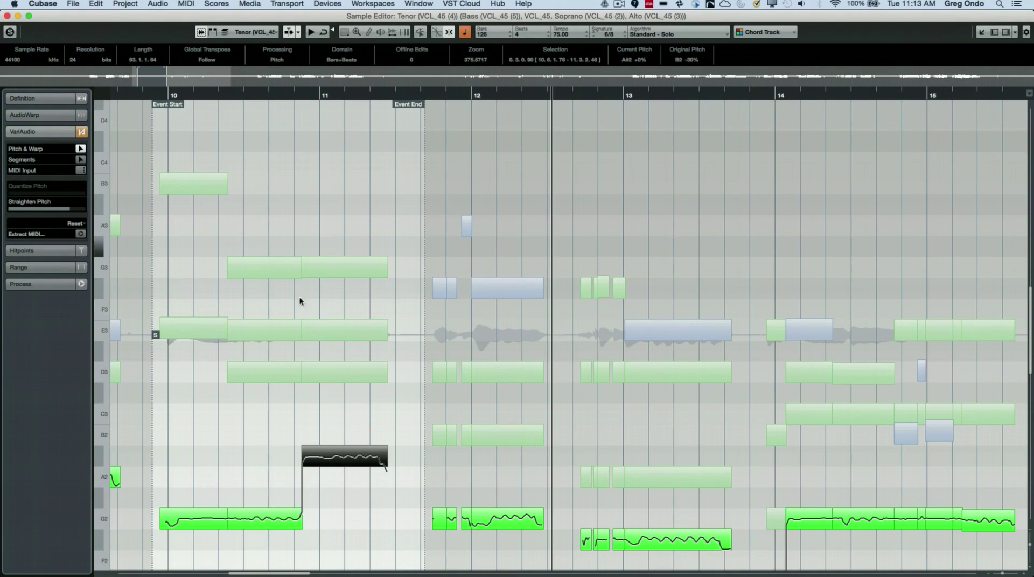
pyautogui.click(324, 334)
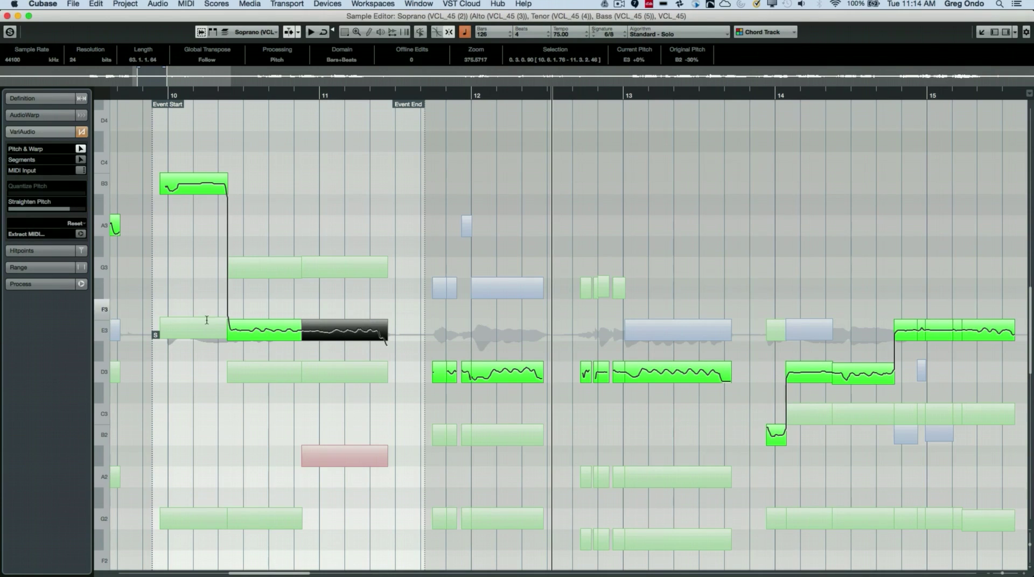
pyautogui.click(207, 347)
pyautogui.click(266, 372)
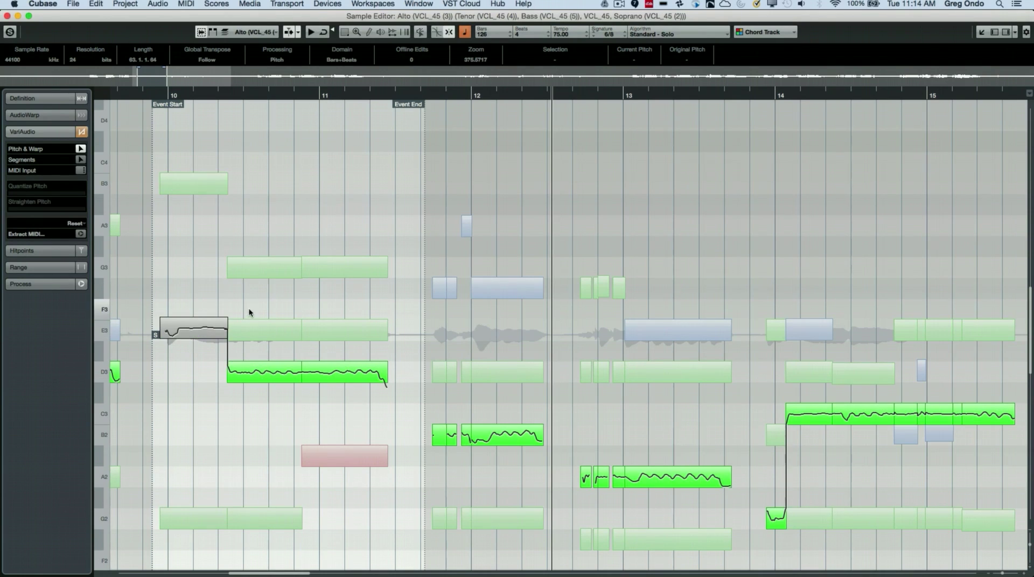
pyautogui.click(268, 268)
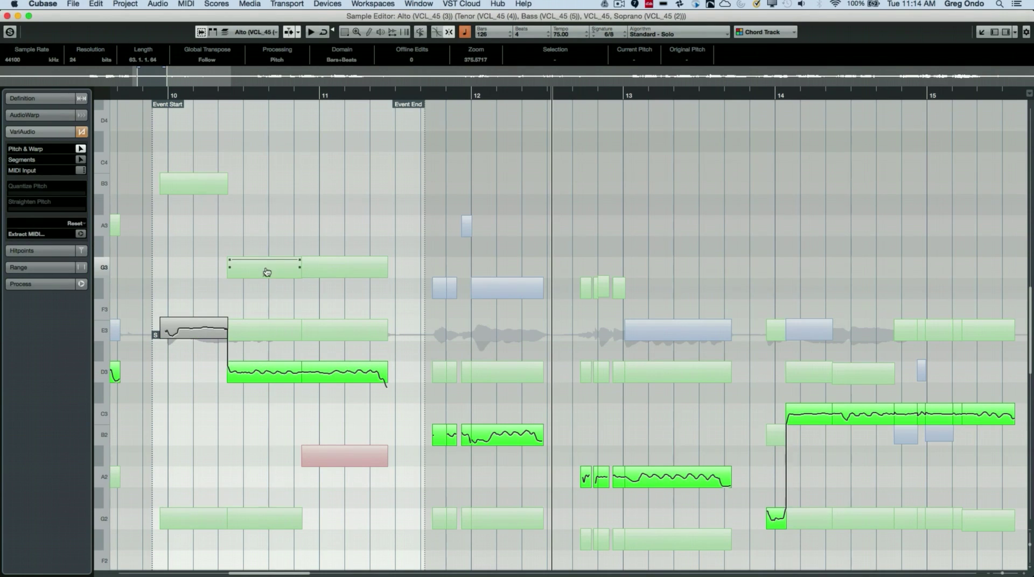